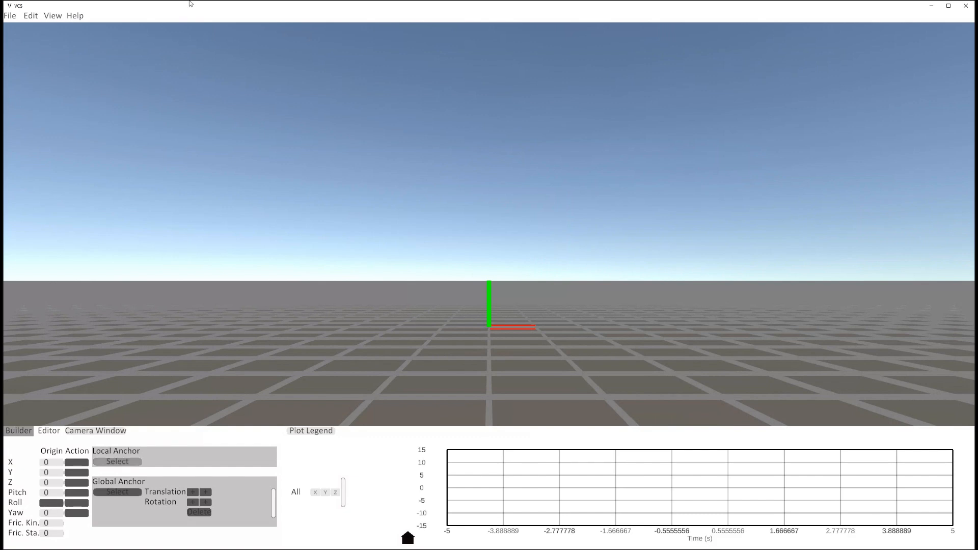
Step: In the project properties, set R1 Angle 200, R2 Angle 160, both offsets 1 and Radius Limit 50, then recalculate
{"action": "left_click", "coordinate": [57, 16]}
{"action": "left_click", "coordinate": [11, 16]}
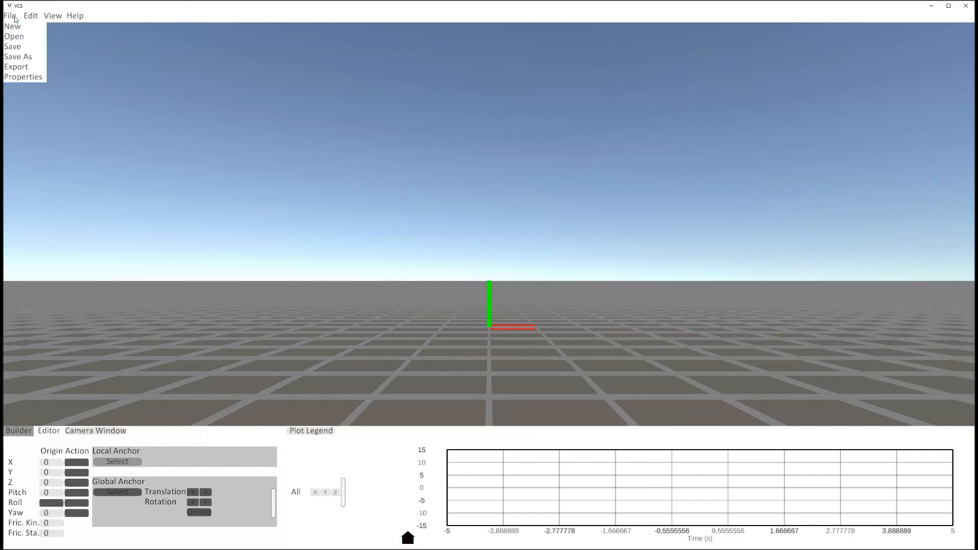
{"action": "left_click", "coordinate": [16, 77]}
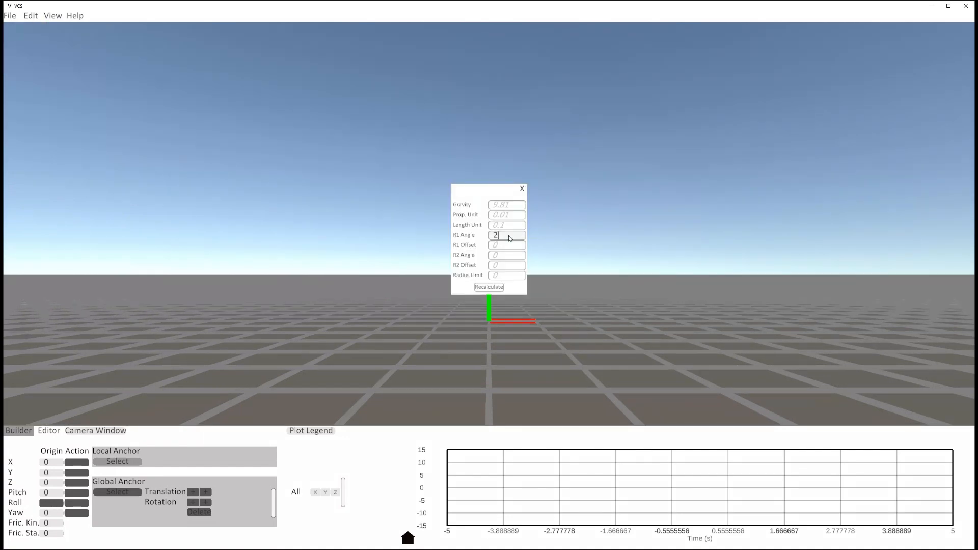
{"action": "left_click", "coordinate": [506, 255]}
{"action": "type", "text": "160"}
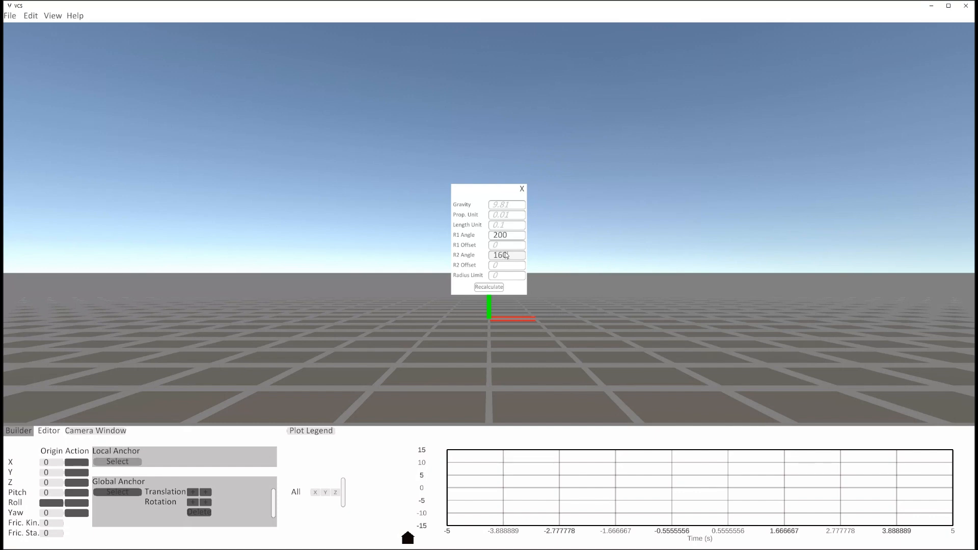
{"action": "left_click", "coordinate": [506, 246]}
{"action": "type", "text": "1"}
{"action": "left_click", "coordinate": [503, 268]}
{"action": "type", "text": "1"}
{"action": "left_click", "coordinate": [501, 276]}
{"action": "type", "text": "50"}
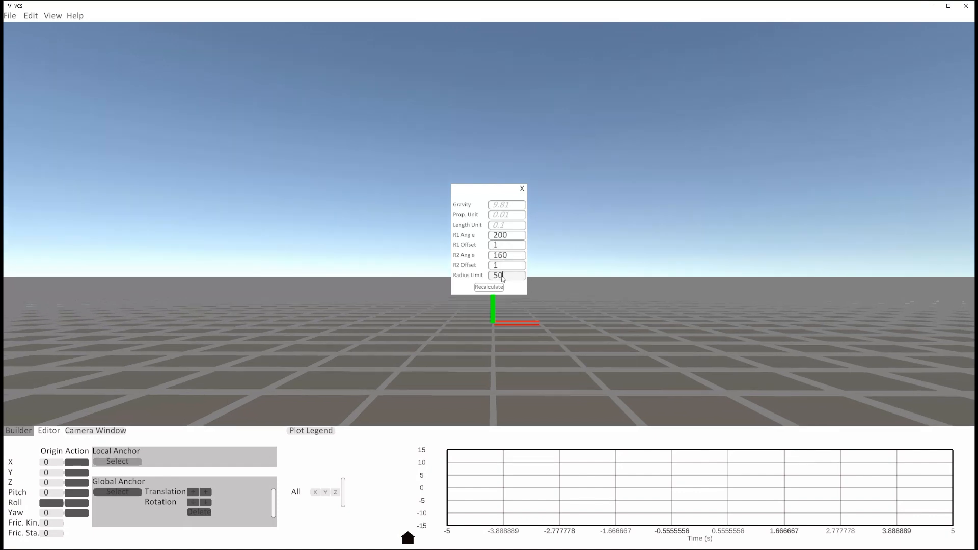
{"action": "left_click", "coordinate": [497, 288]}
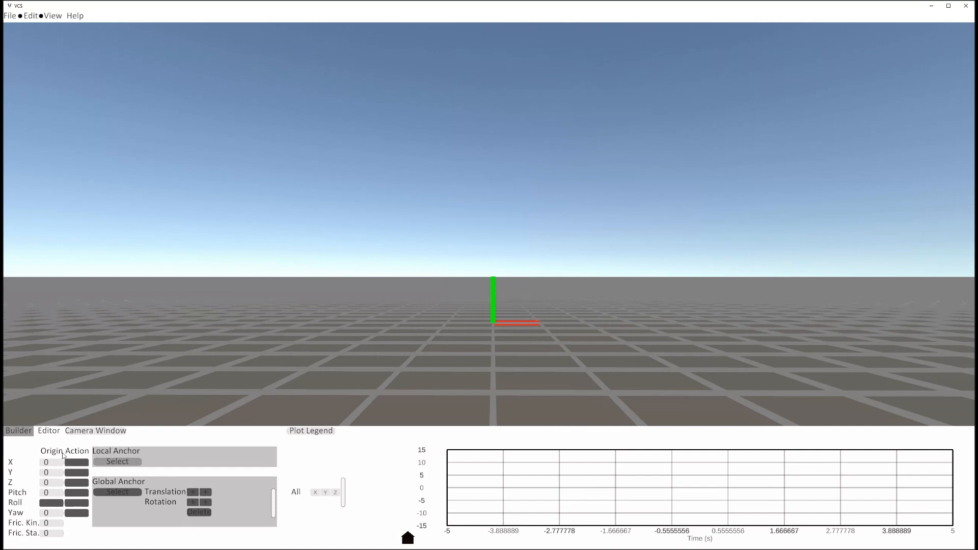
Step: Set the track's origin Y to 2, its kinetic friction to .003 and its static friction to .03
{"action": "left_click", "coordinate": [55, 482]}
{"action": "left_click", "coordinate": [54, 473]}
{"action": "type", "text": "2"}
{"action": "left_click", "coordinate": [55, 524]}
{"action": "type", "text": ".00"}
{"action": "type", "text": "3"}
{"action": "left_click", "coordinate": [54, 534]}
{"action": "type", "text": ".03"}
{"action": "key", "text": "Return"}
Step: Define the first pitch section as a Radius change with start value 5 and a Distance length type
{"action": "left_click", "coordinate": [48, 431]}
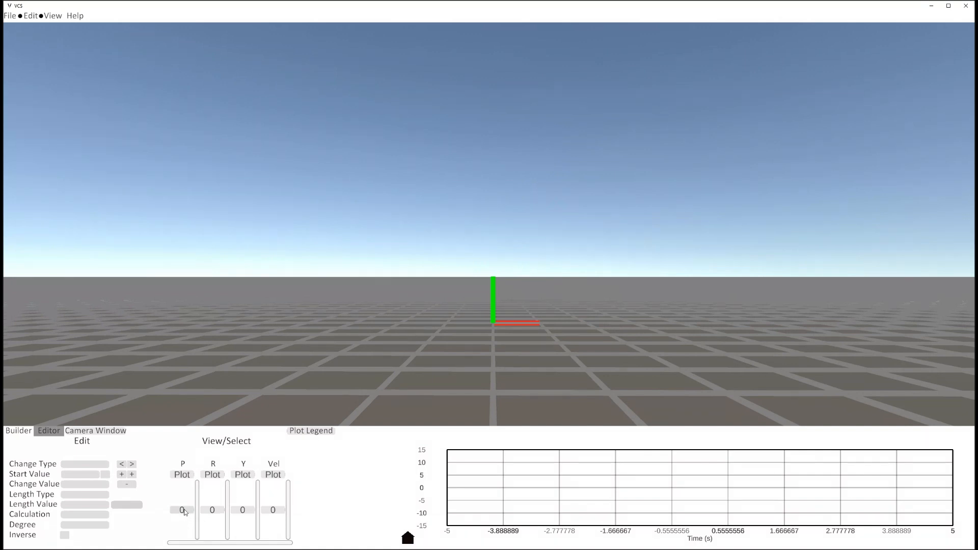
{"action": "left_click", "coordinate": [183, 510]}
{"action": "left_click", "coordinate": [94, 465]}
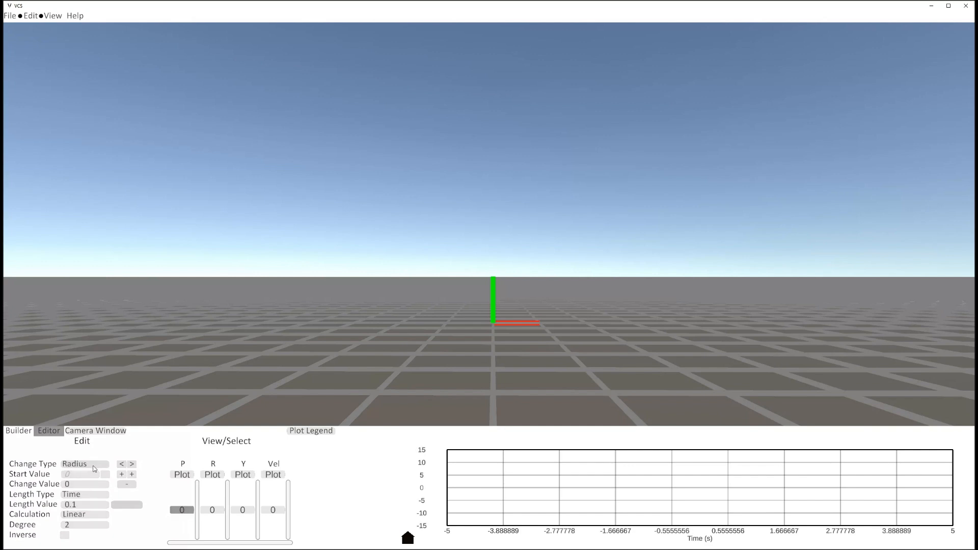
{"action": "left_click", "coordinate": [105, 475]}
{"action": "left_click", "coordinate": [86, 476]}
{"action": "type", "text": "5"}
{"action": "left_click", "coordinate": [87, 494]}
{"action": "key", "text": "Return"}
Step: Give the first roll section a Distance length of 25 and make the first yaw section a Radius over Distance 25
{"action": "left_click", "coordinate": [213, 510]}
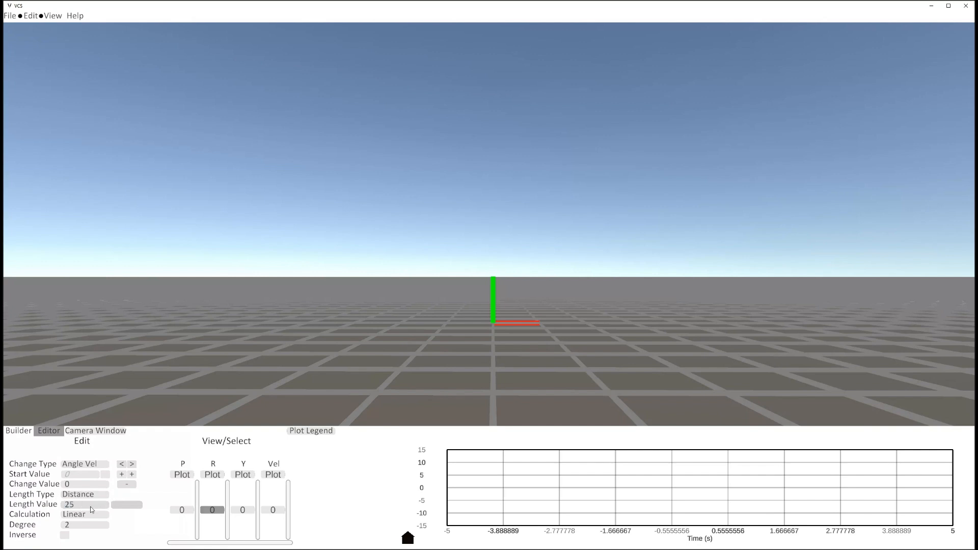
{"action": "left_click", "coordinate": [238, 509]}
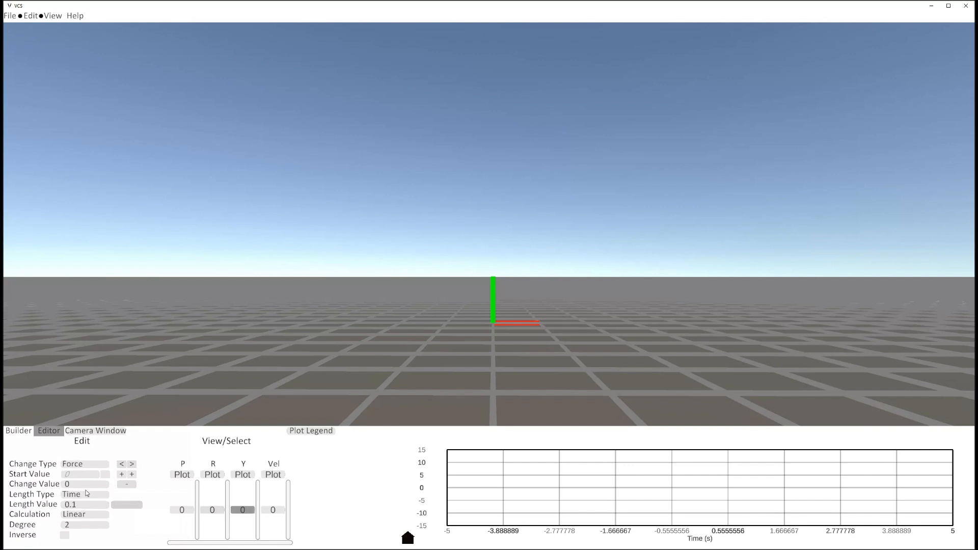
{"action": "left_click", "coordinate": [84, 494]}
{"action": "type", "text": "25"}
{"action": "left_click", "coordinate": [92, 463]}
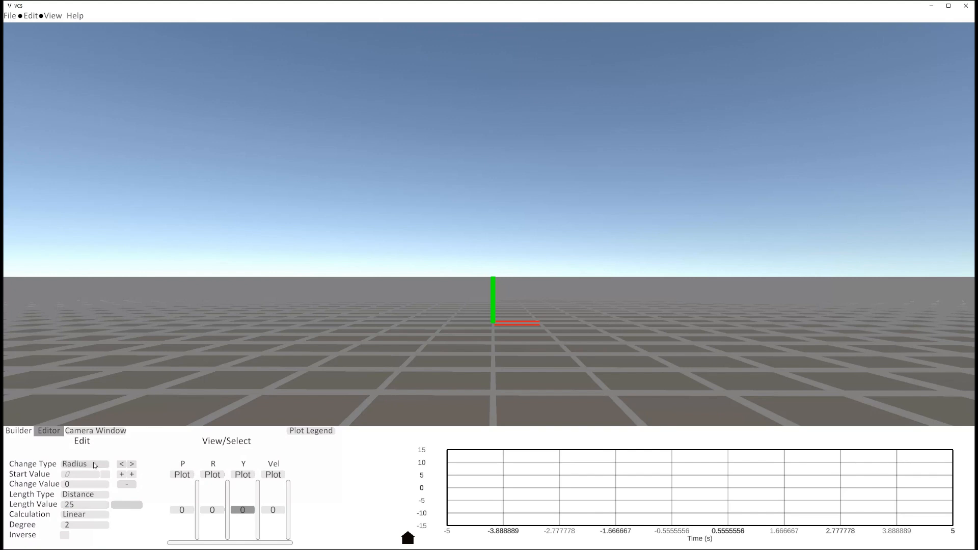
{"action": "left_click", "coordinate": [219, 509]}
Step: Set the first velocity section's start value to 2 and its length type to Distance
{"action": "left_click", "coordinate": [273, 510]}
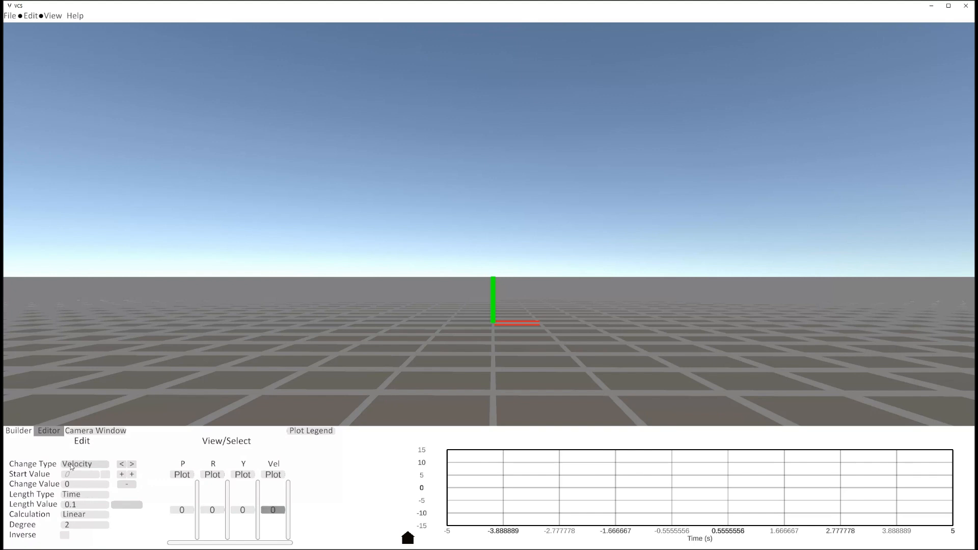
{"action": "left_click", "coordinate": [106, 476]}
{"action": "type", "text": "2"}
{"action": "left_click", "coordinate": [96, 495]}
Step: Add a second pitch section after the first with Radius change, start value 0 and a Distance length of 25
{"action": "left_click", "coordinate": [182, 510]}
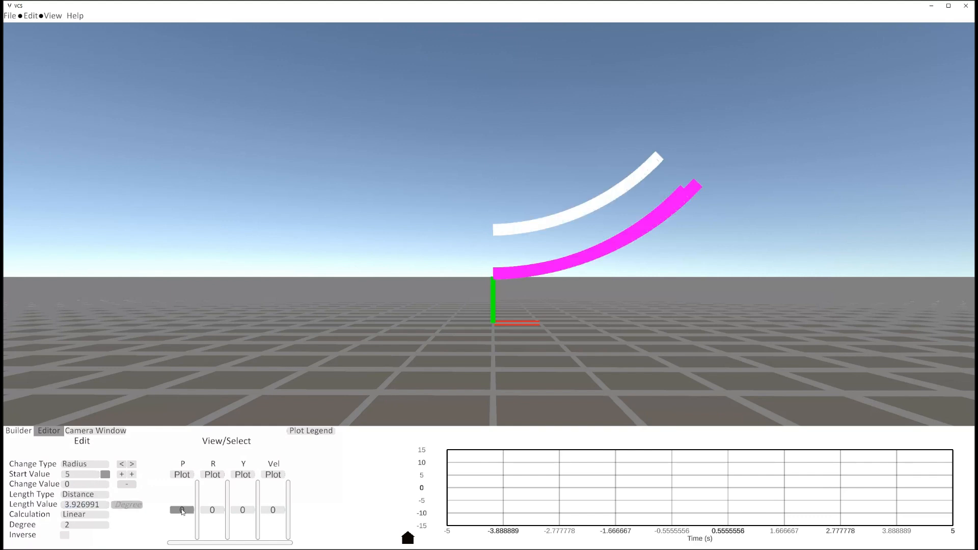
{"action": "left_click", "coordinate": [132, 474]}
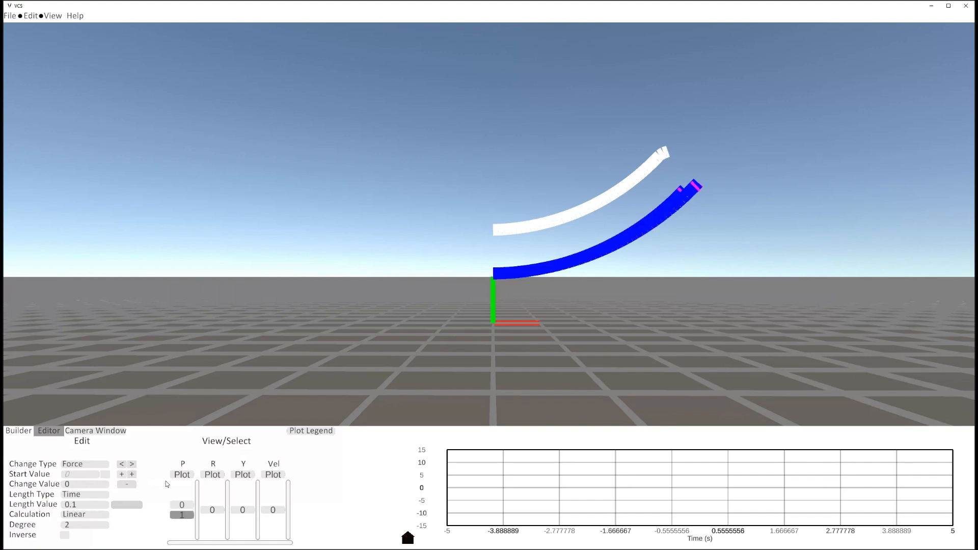
{"action": "left_click", "coordinate": [89, 467]}
{"action": "left_click", "coordinate": [84, 475]}
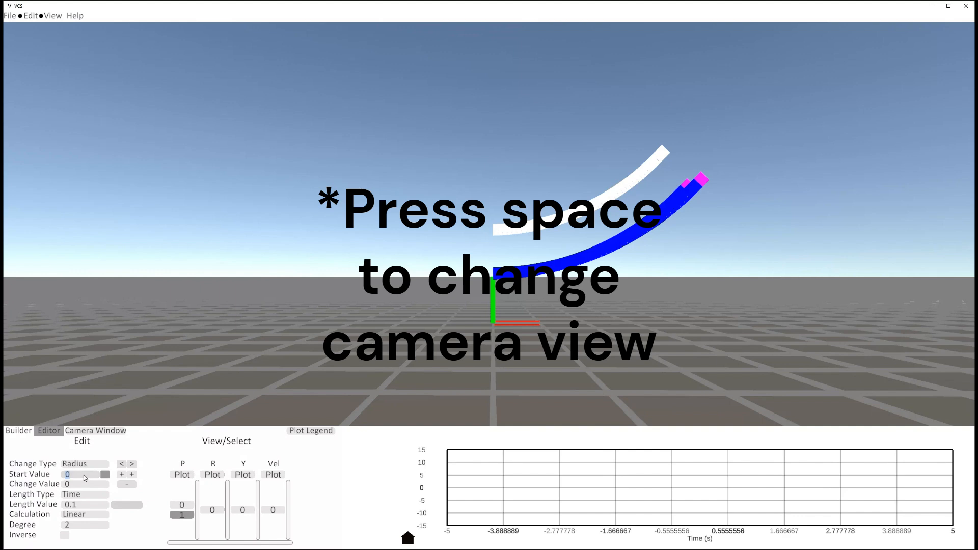
{"action": "left_click", "coordinate": [87, 494]}
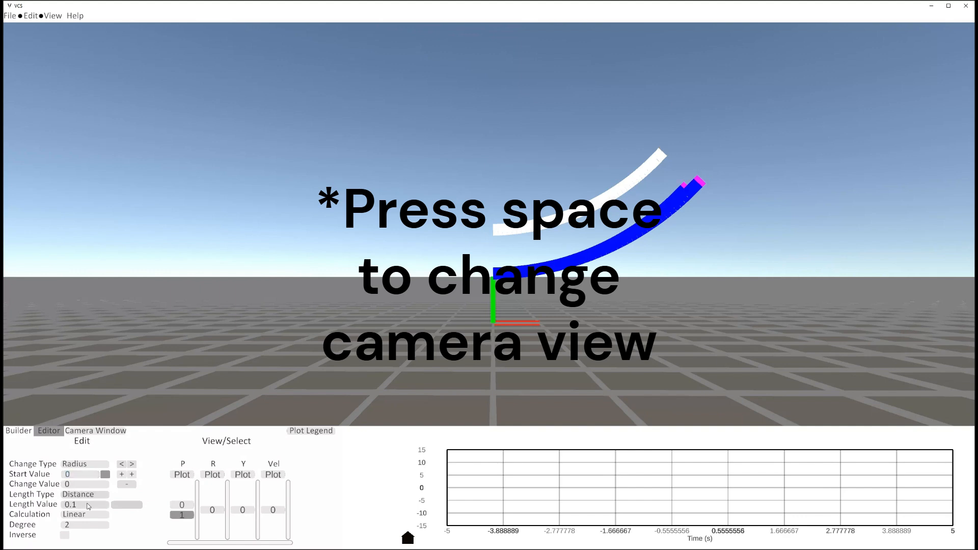
{"action": "left_click", "coordinate": [88, 506]}
{"action": "type", "text": "25"}
{"action": "key", "text": "Return"}
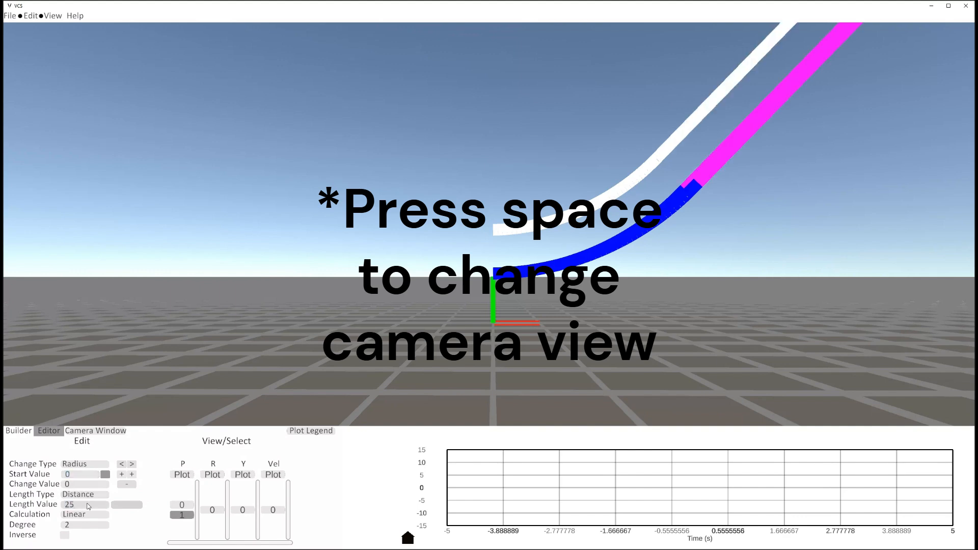
Step: Open the camera readout and switch the camera to the on-track view
{"action": "left_click", "coordinate": [104, 432]}
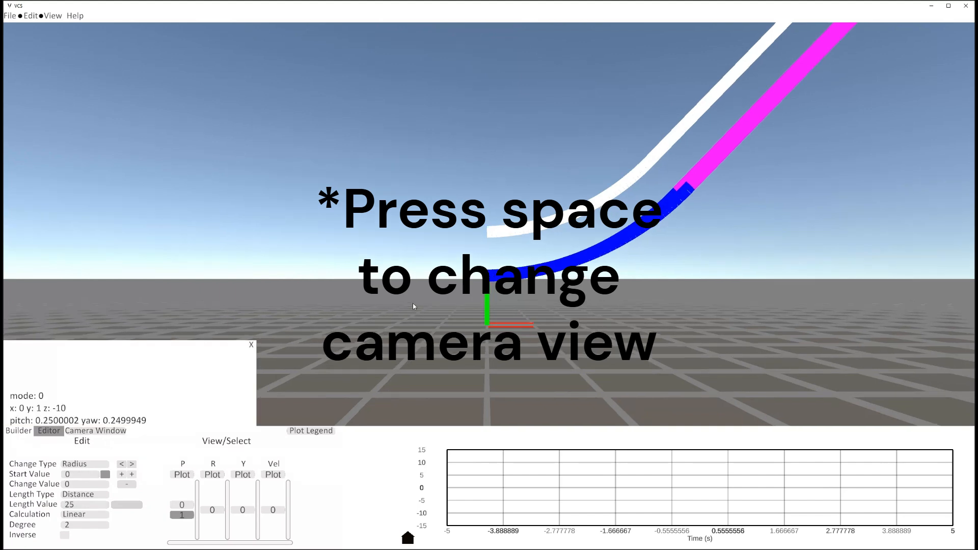
{"action": "key", "text": "space"}
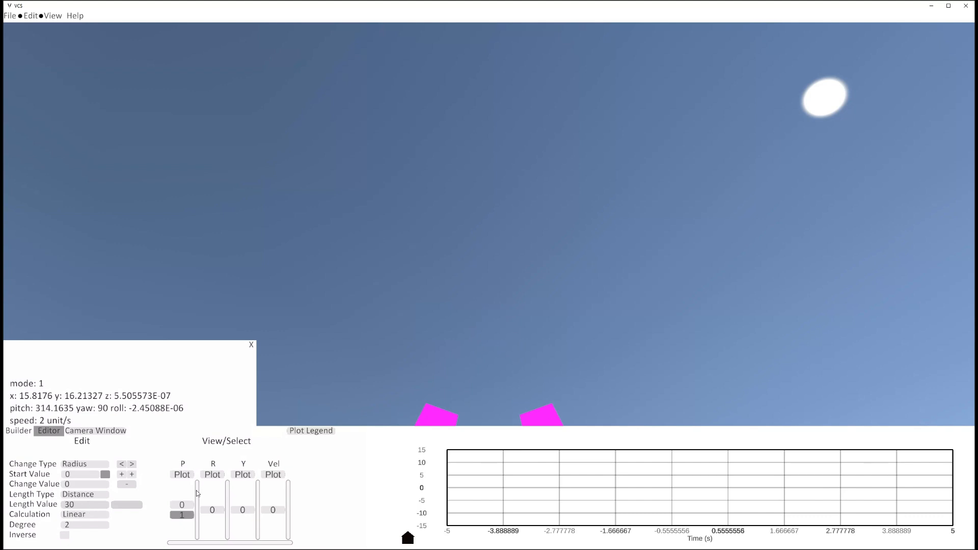
Step: Extend the length of the first velocity, roll and yaw sections to 50 each
{"action": "left_click", "coordinate": [272, 509]}
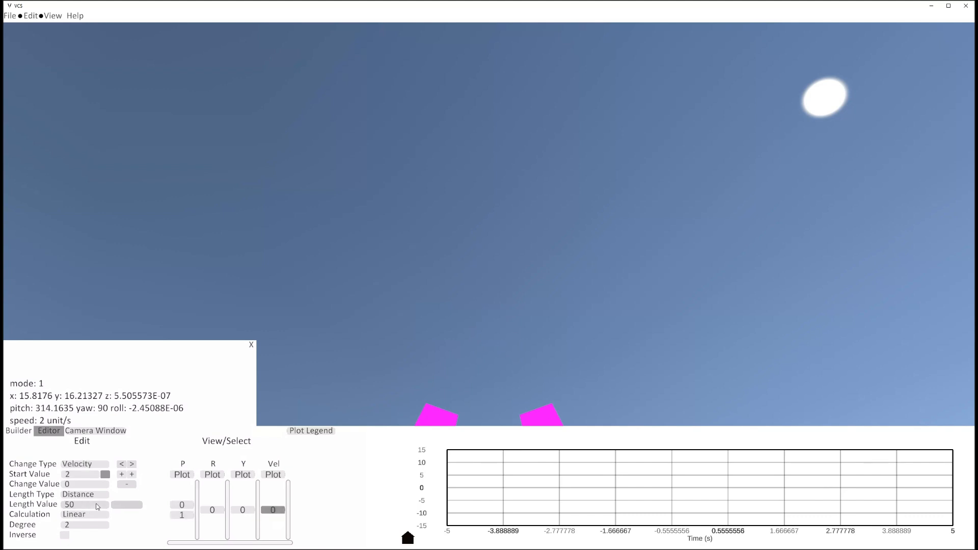
{"action": "left_click", "coordinate": [213, 509]}
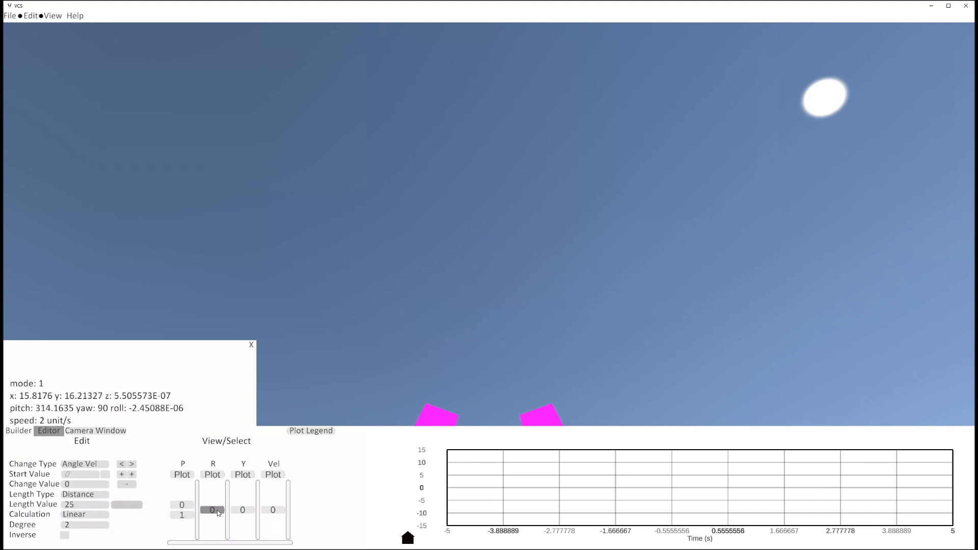
{"action": "left_click", "coordinate": [77, 505]}
{"action": "type", "text": "50"}
{"action": "left_click", "coordinate": [239, 510]}
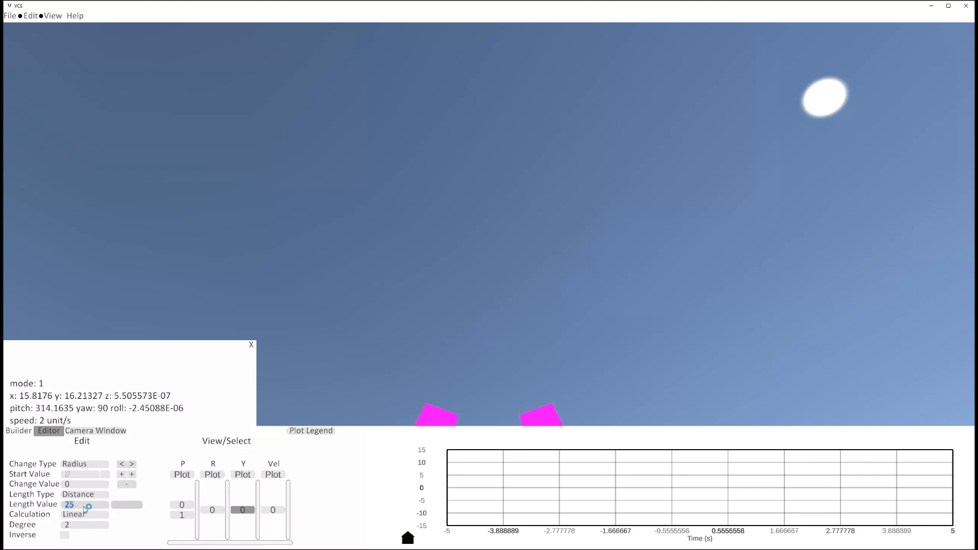
{"action": "key", "text": "Return"}
Step: Set the second pitch section's length to 25
{"action": "left_click", "coordinate": [471, 219]}
{"action": "key", "text": "w"}
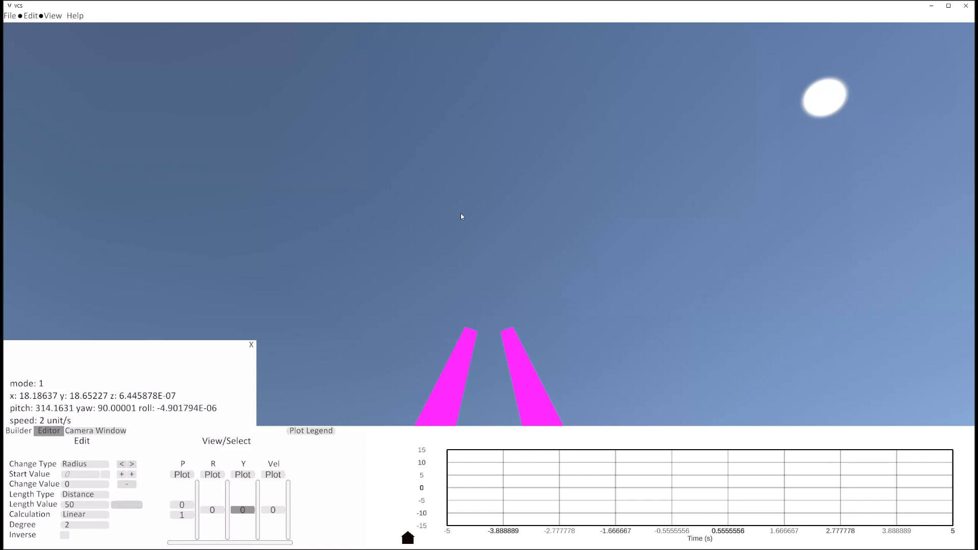
{"action": "left_click", "coordinate": [179, 515]}
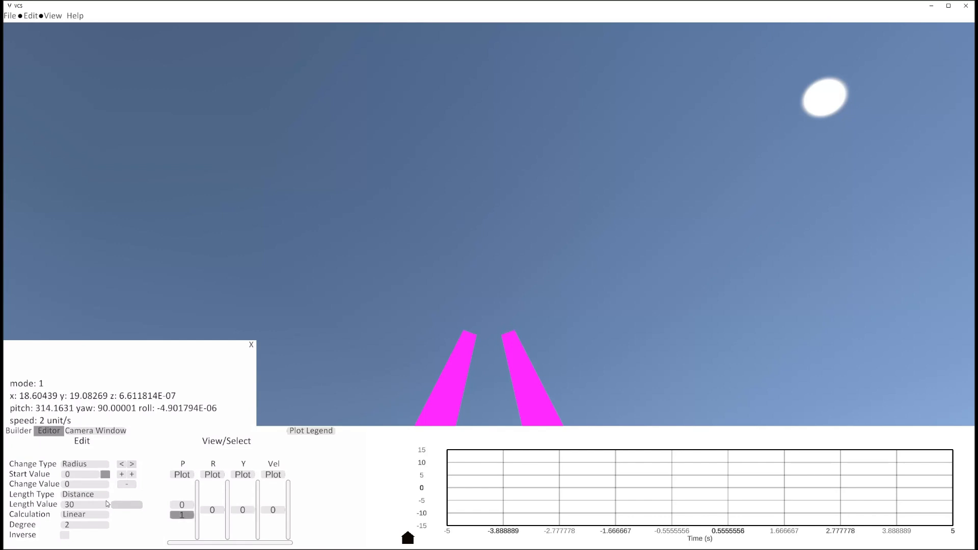
{"action": "left_click", "coordinate": [102, 504]}
{"action": "type", "text": "25"}
{"action": "key", "text": "Return"}
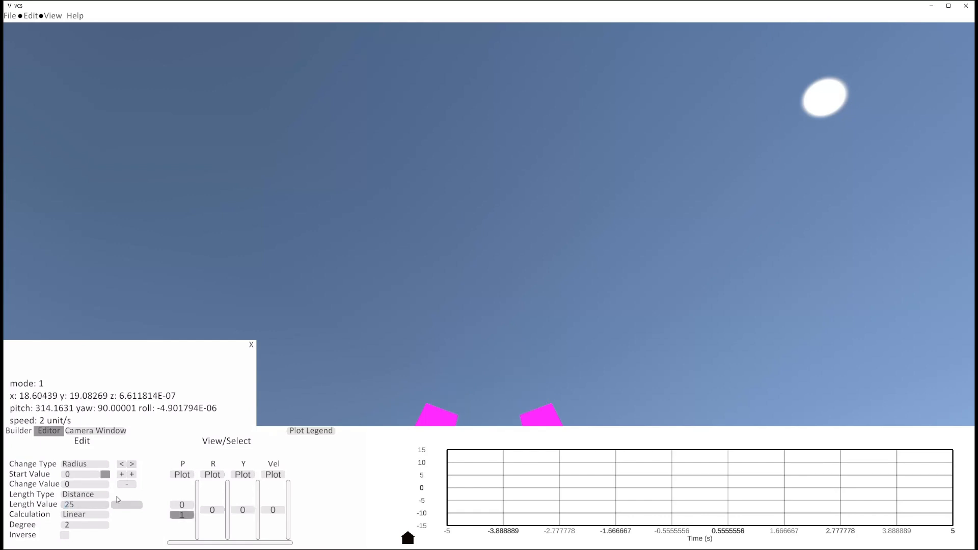
Step: Leave the on-track view, examine the end of the straight pitch section with the free camera, and close the camera readout
{"action": "type", "text": "ws"}
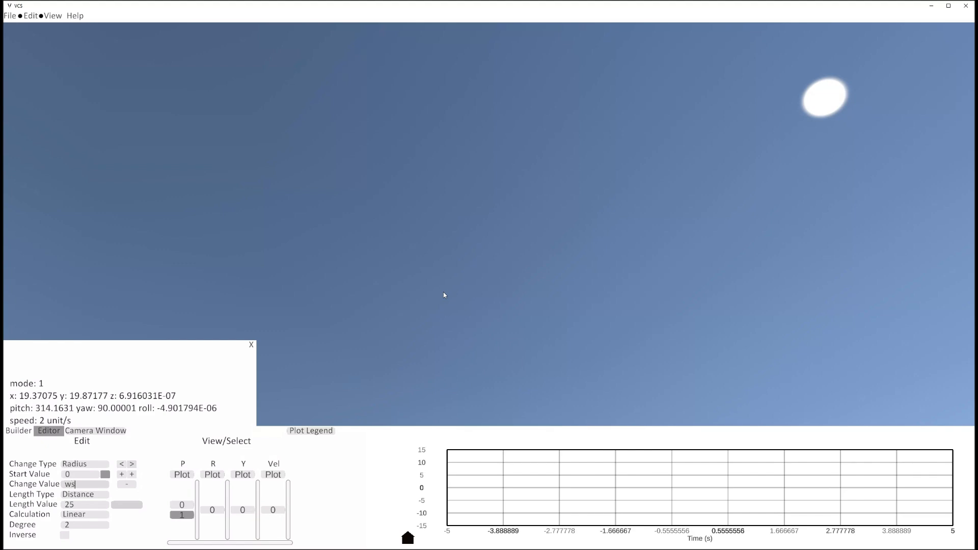
{"action": "type", "text": "ssr"}
{"action": "key", "text": "s"}
{"action": "key", "text": "d"}
{"action": "mouse_move", "coordinate": [452, 286]}
{"action": "right_mouse_down"}
{"action": "mouse_move", "coordinate": [453, 306]}
{"action": "mouse_move", "coordinate": [464, 282]}
{"action": "mouse_move", "coordinate": [441, 240]}
{"action": "mouse_move", "coordinate": [447, 286]}
{"action": "right_mouse_up"}
{"action": "key", "text": "w"}
{"action": "key", "text": "s"}
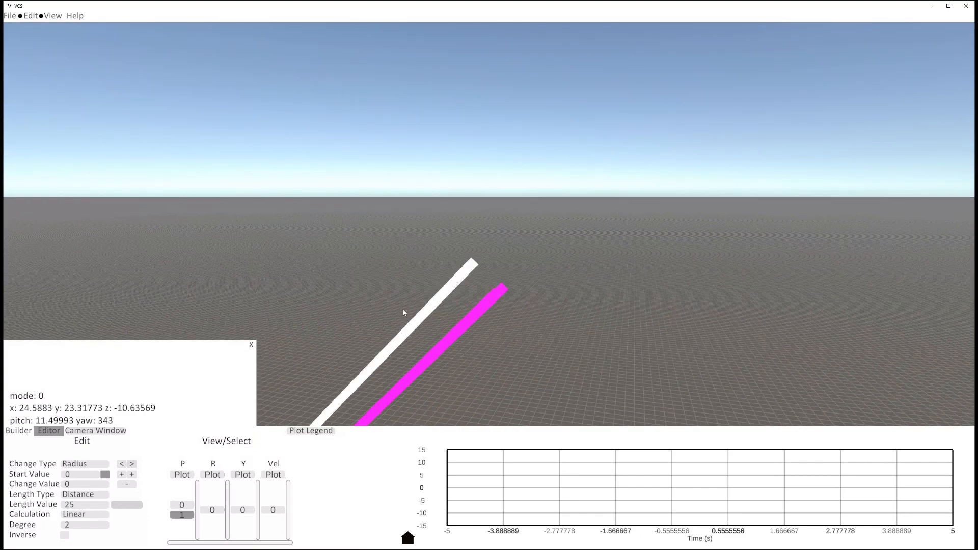
{"action": "left_click", "coordinate": [251, 344]}
Step: Add a third pitch section with Radius change, start value -10 and a Distance length spanning 65 degrees
{"action": "left_click", "coordinate": [132, 474]}
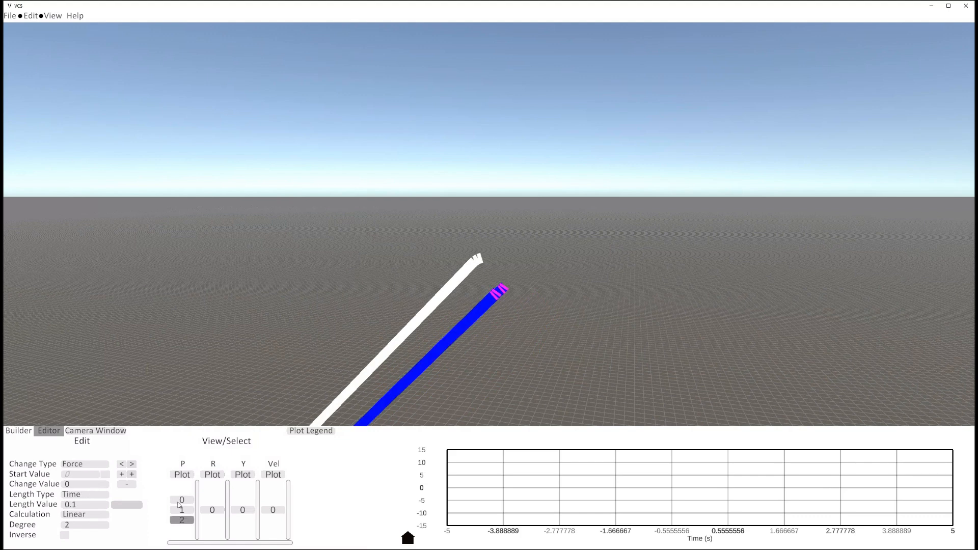
{"action": "left_click", "coordinate": [93, 468]}
{"action": "left_click", "coordinate": [98, 474]}
{"action": "type", "text": "-10"}
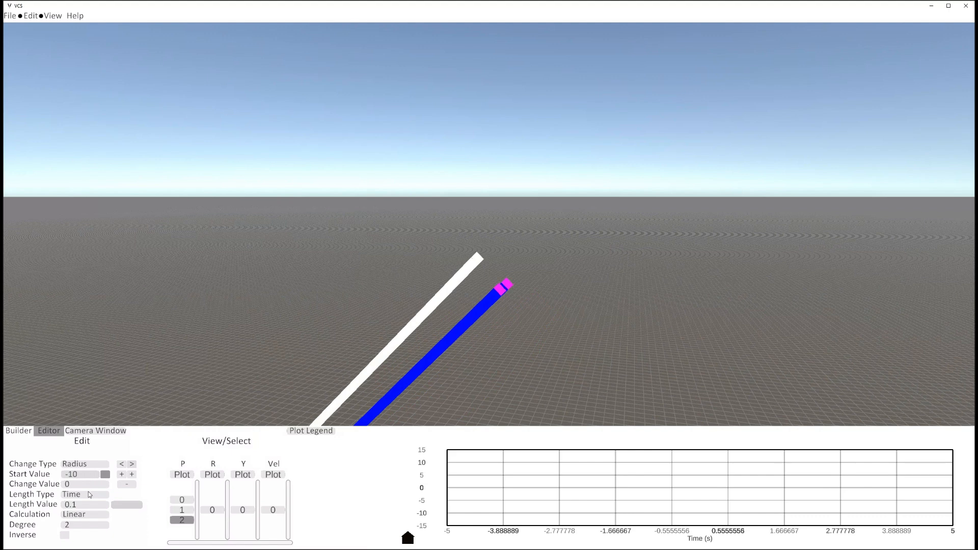
{"action": "left_click", "coordinate": [87, 493]}
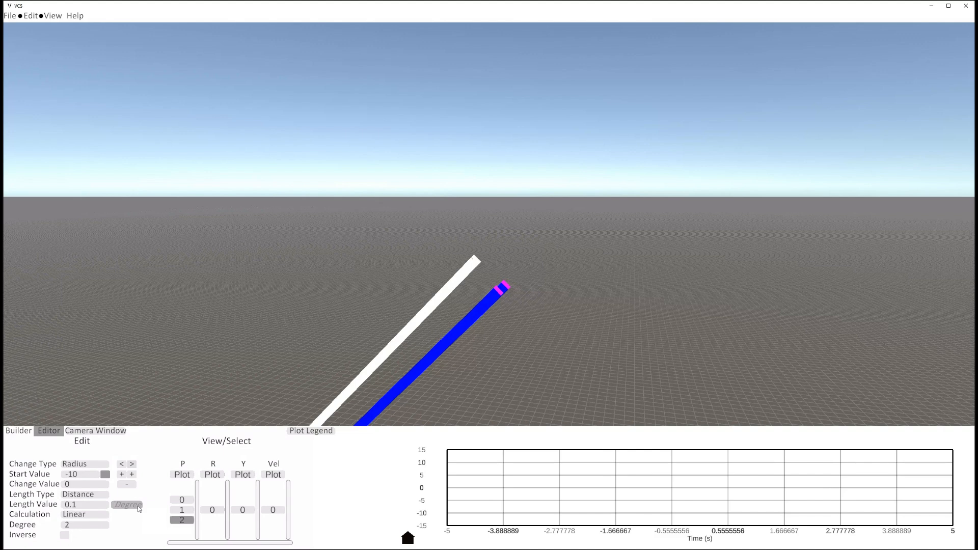
{"action": "type", "text": "65"}
{"action": "key", "text": "Return"}
Step: Inspect the third pitch section's curve and end point from the on-track and free cameras with the camera readout open
{"action": "key", "text": "s"}
{"action": "right_click_drag", "start_coordinate": [472, 190], "coordinate": [214, 203]}
{"action": "key", "text": "d"}
{"action": "key", "text": "w"}
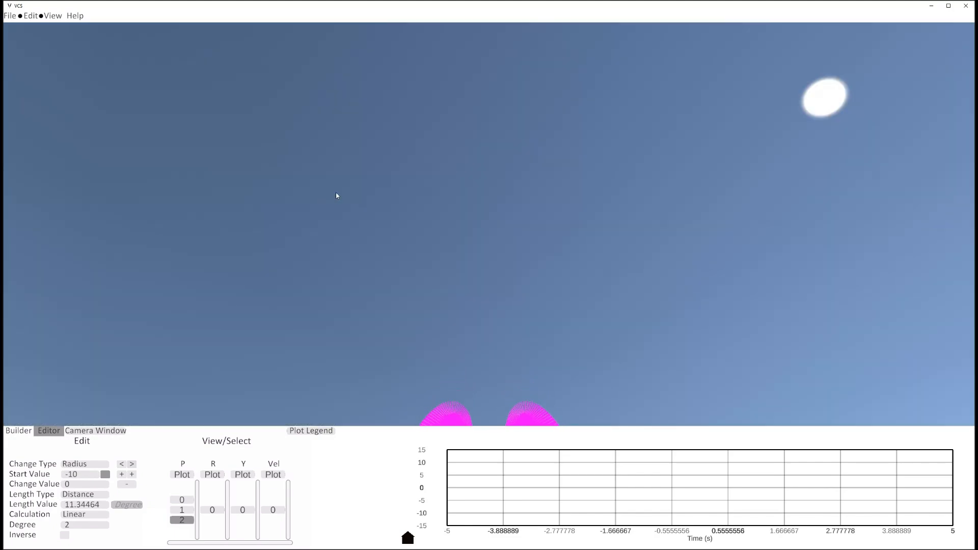
{"action": "left_click", "coordinate": [106, 432]}
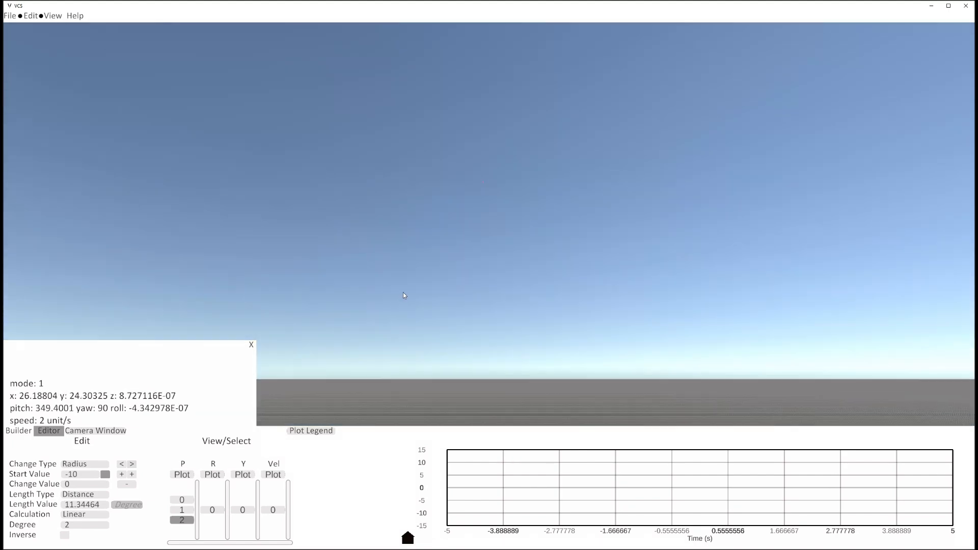
{"action": "key", "text": "c"}
{"action": "key", "text": "s"}
{"action": "right_click_drag", "start_coordinate": [402, 292], "coordinate": [395, 323]}
{"action": "key", "text": "d"}
{"action": "key", "text": "w"}
{"action": "key", "text": "w"}
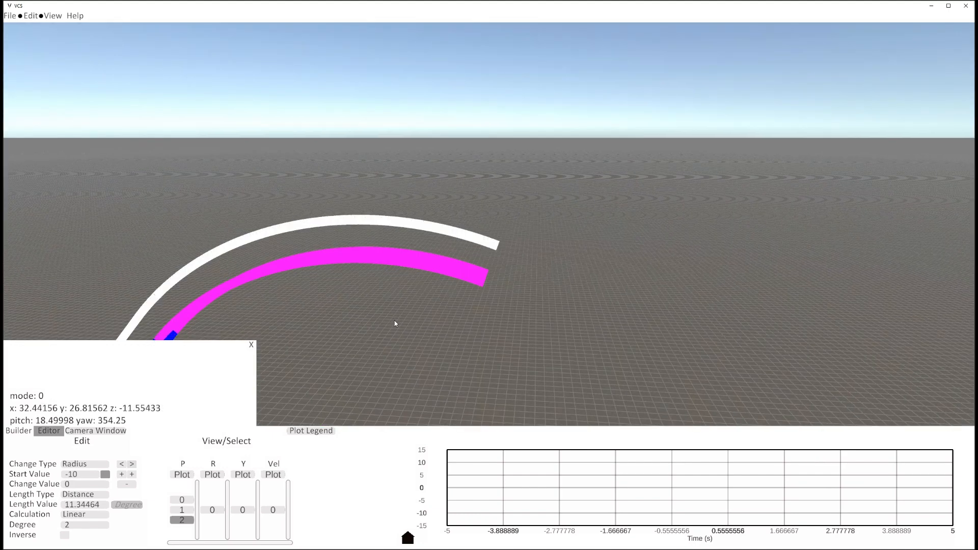
Step: Plot the pitch and velocity functions on the time graph, leaving roll unplotted
{"action": "left_click", "coordinate": [184, 474]}
{"action": "left_click", "coordinate": [212, 475]}
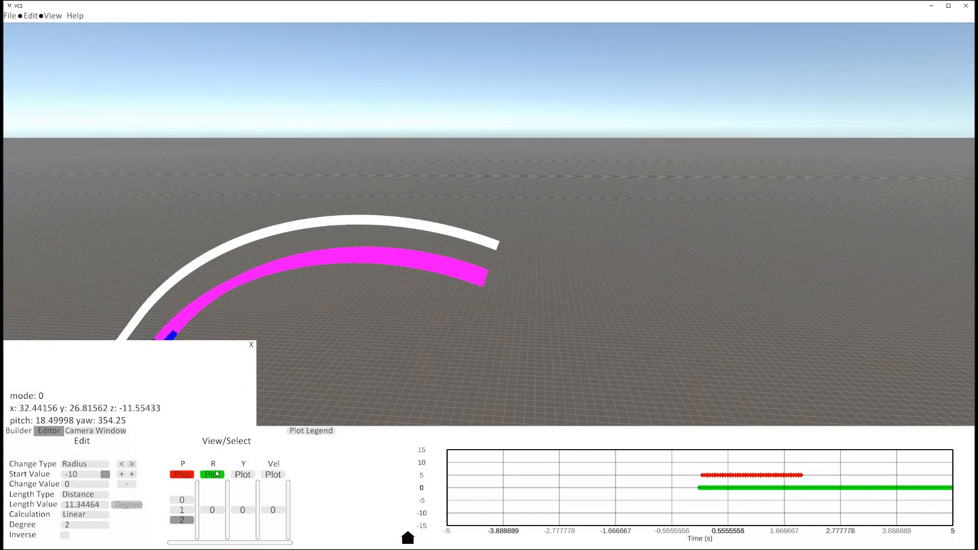
{"action": "left_click", "coordinate": [213, 474]}
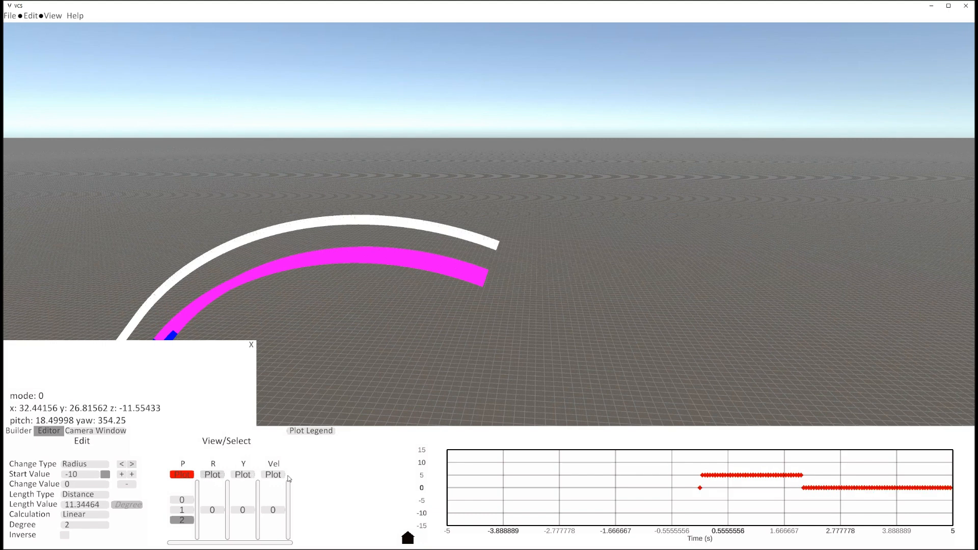
{"action": "left_click", "coordinate": [273, 474]}
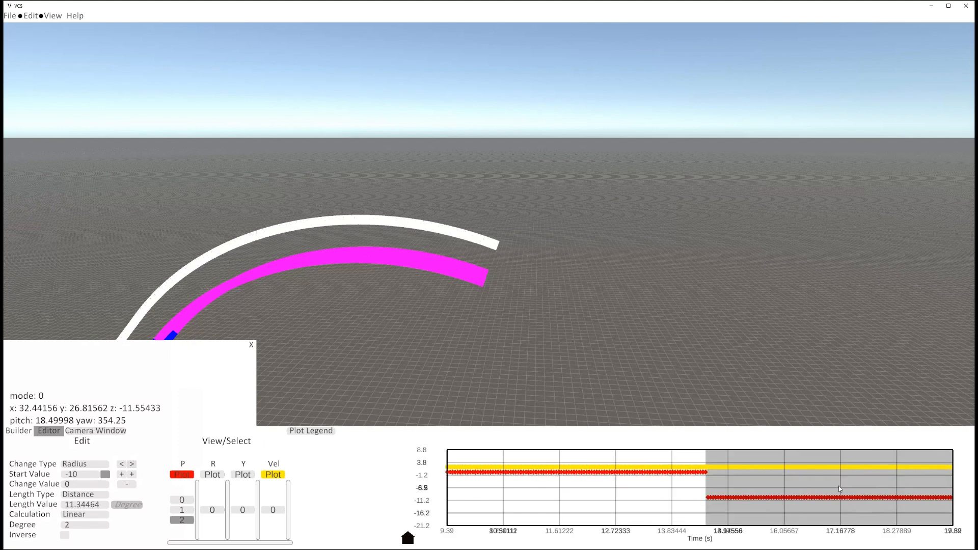
Step: Append a pitch section with Force change, start value 1, change value -1, a Time length of 0.5 and Squared calculation
{"action": "left_click", "coordinate": [132, 474]}
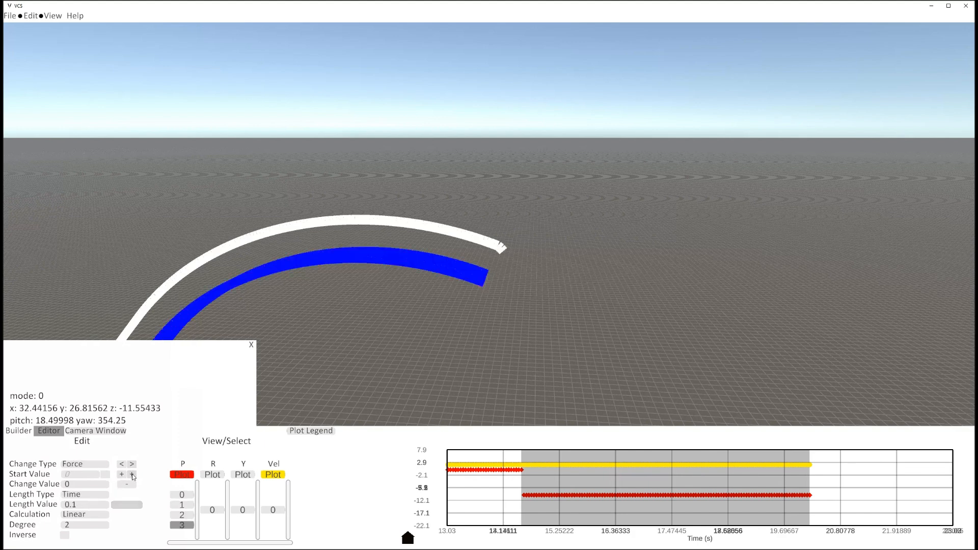
{"action": "left_click", "coordinate": [96, 474]}
{"action": "type", "text": "0"}
{"action": "key", "text": "BackSpace"}
{"action": "type", "text": "1"}
{"action": "left_click", "coordinate": [90, 504]}
{"action": "key", "text": "BackSpace"}
{"action": "type", "text": "5"}
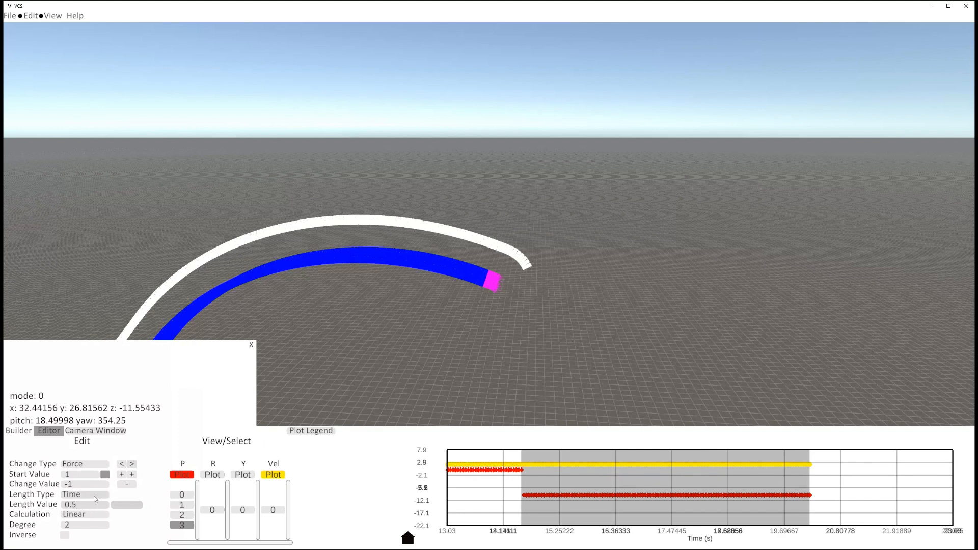
{"action": "left_click", "coordinate": [90, 515]}
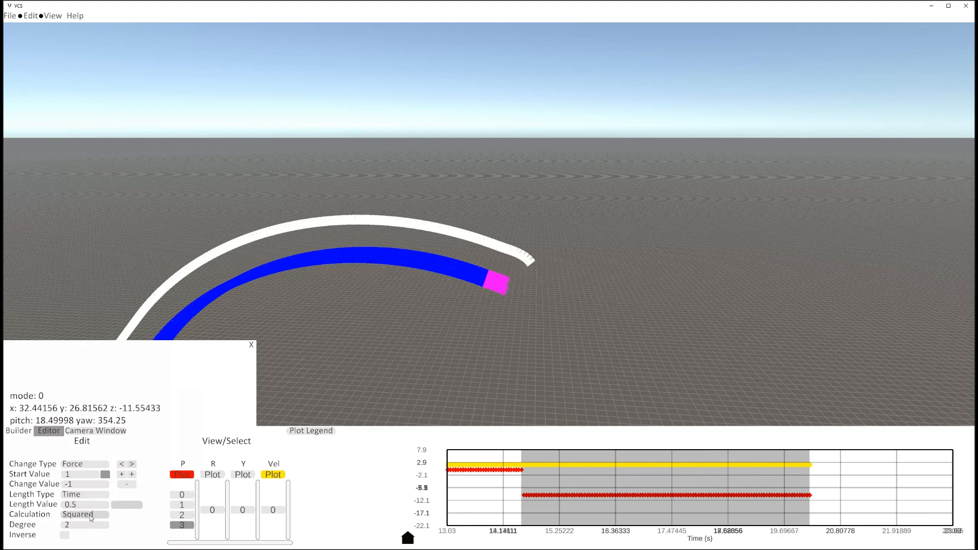
{"action": "left_click", "coordinate": [87, 526]}
Step: Set the Distance length of velocity section 0 to 40
{"action": "left_click", "coordinate": [268, 510]}
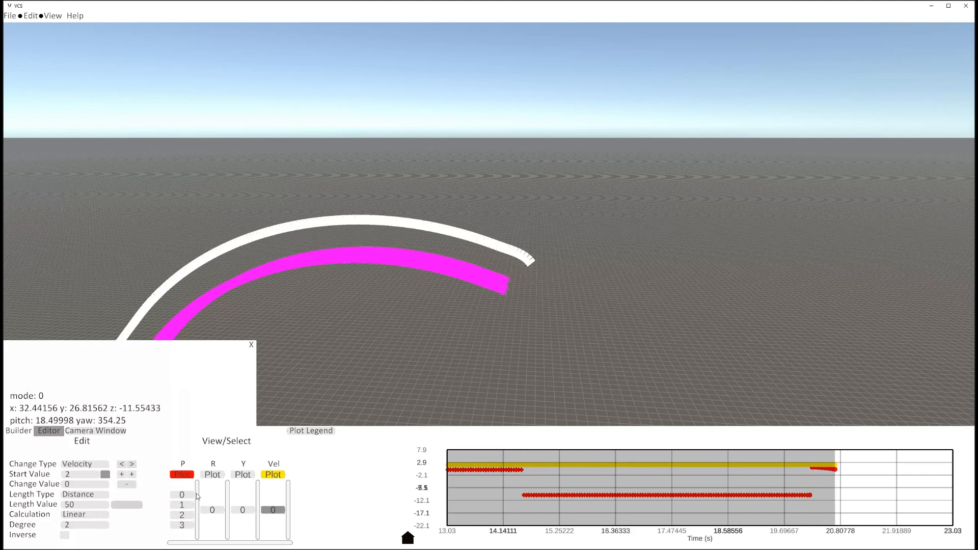
{"action": "left_click", "coordinate": [94, 505]}
{"action": "type", "text": "45"}
{"action": "double_click", "coordinate": [94, 507]}
{"action": "type", "text": "40"}
Step: Append a velocity section with its own start value of 0 and a Time length of 5
{"action": "left_click", "coordinate": [132, 474]}
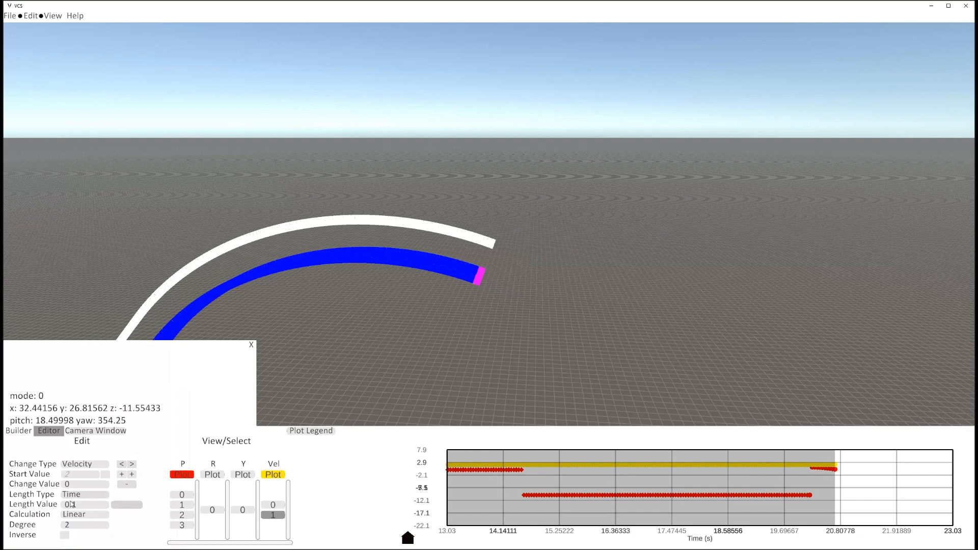
{"action": "left_click", "coordinate": [106, 474]}
{"action": "left_click", "coordinate": [91, 476]}
{"action": "left_click", "coordinate": [84, 505]}
{"action": "type", "text": "5"}
{"action": "key", "text": "Return"}
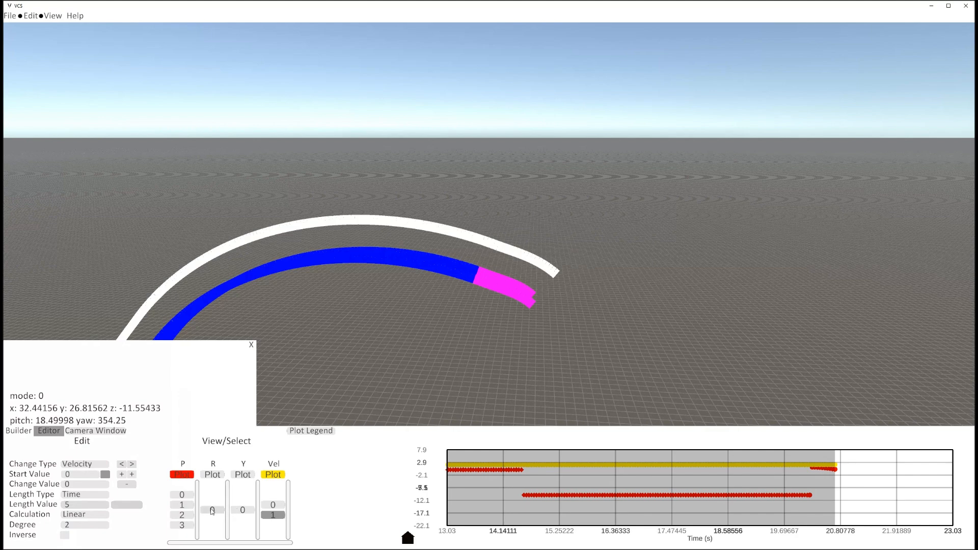
Step: Set pitch section 3 to a start value of 0.5 and a Time length of 1
{"action": "left_click", "coordinate": [182, 525]}
{"action": "left_click", "coordinate": [273, 515]}
{"action": "left_click", "coordinate": [182, 525]}
{"action": "left_click", "coordinate": [94, 475]}
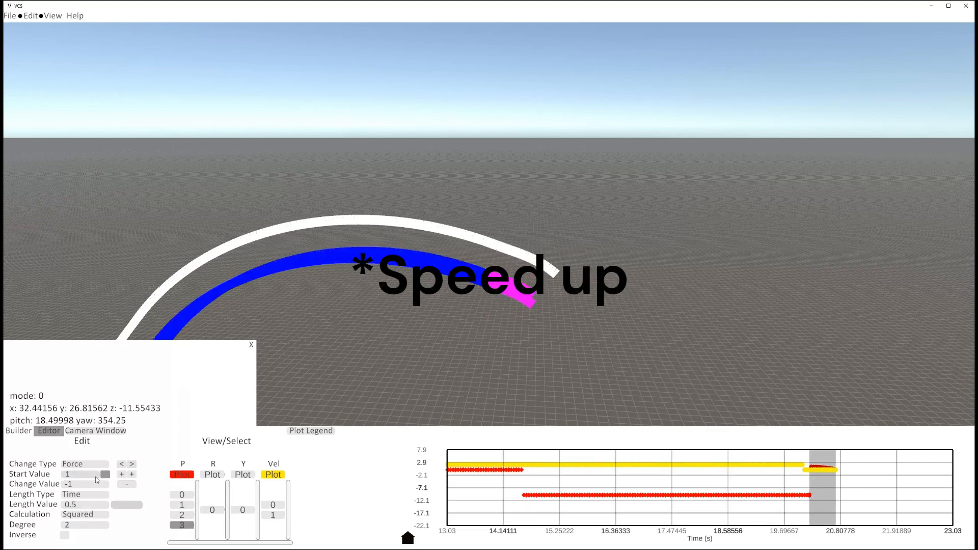
{"action": "type", "text": "0.5"}
{"action": "left_click", "coordinate": [84, 504]}
{"action": "type", "text": "1"}
{"action": "key", "text": "Return"}
Step: Set pitch section 3 to change value -0.5, start value 1 and length 0.25
{"action": "left_click", "coordinate": [90, 485]}
{"action": "type", "text": "-0.5"}
{"action": "left_click", "coordinate": [84, 474]}
{"action": "type", "text": "1"}
{"action": "left_click", "coordinate": [86, 505]}
{"action": "type", "text": "0.25"}
Step: Append a Force pitch section with a Time length of 5, and set the change value of pitch section 3 to -0.25
{"action": "left_click", "coordinate": [132, 475]}
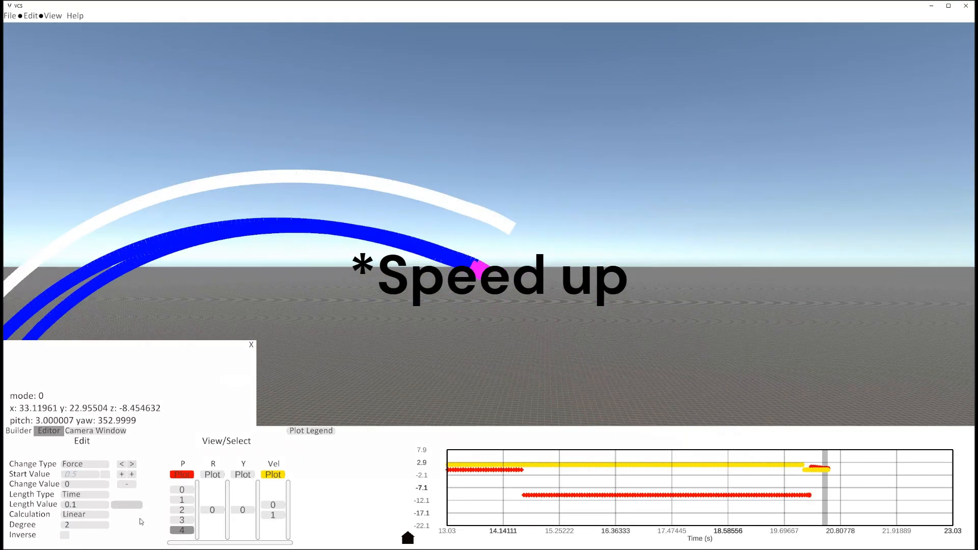
{"action": "type", "text": "5"}
{"action": "left_click", "coordinate": [182, 520]}
{"action": "left_click", "coordinate": [87, 484]}
{"action": "type", "text": "-0.25"}
{"action": "left_click", "coordinate": [86, 505]}
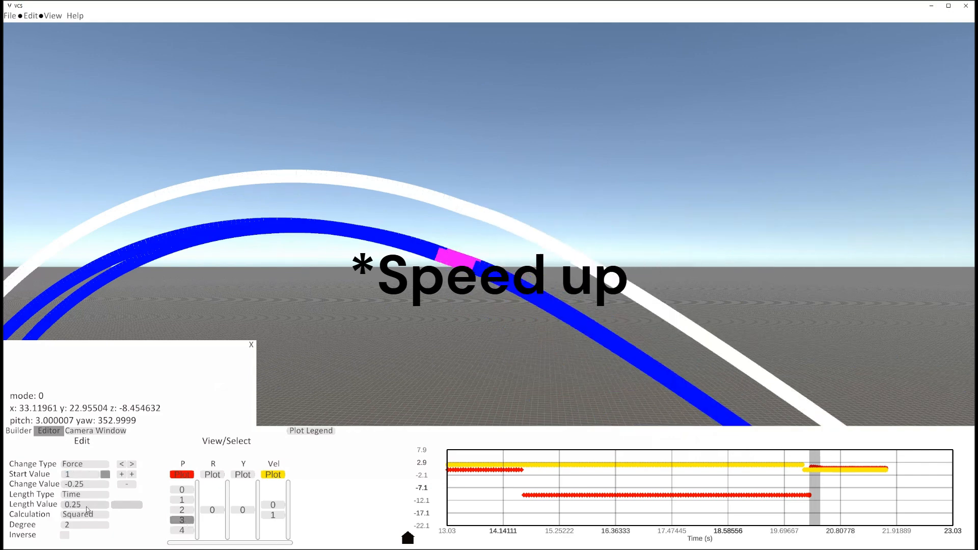
Step: Set pitch section 3 to change value -0.5, length 0.5 and Cubed calculation
{"action": "left_click", "coordinate": [87, 484]}
{"action": "type", "text": "-0.5"}
{"action": "left_click", "coordinate": [91, 505]}
{"action": "type", "text": "0.5"}
{"action": "left_click", "coordinate": [86, 515]}
Step: Zoom the time graph in on the force sections and remove the velocity plot
{"action": "scroll", "coordinate": [645, 487], "scroll_direction": "up", "scroll_amount": 3}
{"action": "left_click_drag", "start_coordinate": [646, 486], "coordinate": [777, 483]}
{"action": "scroll", "coordinate": [778, 482], "scroll_direction": "up", "scroll_amount": 5}
{"action": "scroll", "coordinate": [778, 483], "scroll_direction": "down", "scroll_amount": 5}
{"action": "left_click", "coordinate": [273, 474]}
Step: Set pitch section 3 to a start value of 0.5 and a length of 1
{"action": "left_click", "coordinate": [87, 474]}
{"action": "type", "text": "0.5"}
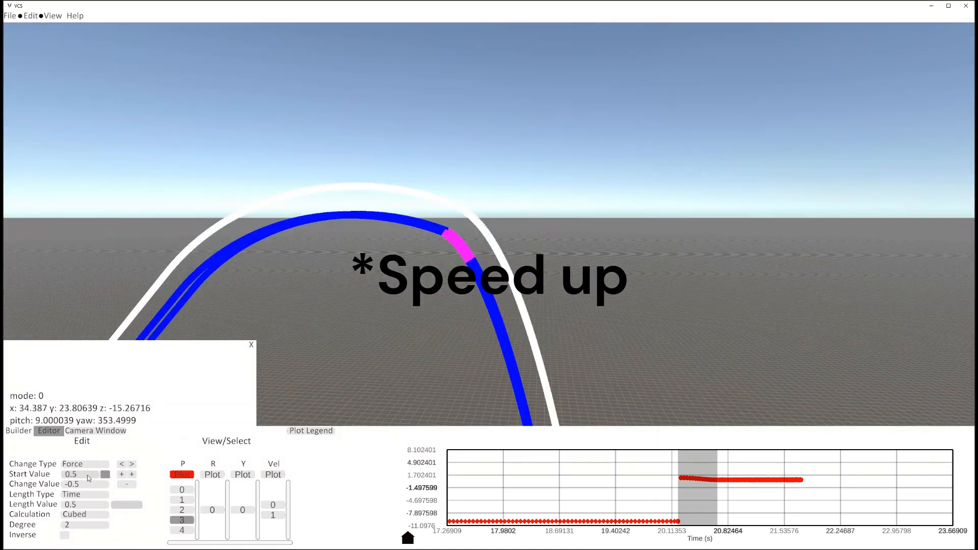
{"action": "left_click", "coordinate": [87, 505]}
{"action": "type", "text": "1"}
Step: Set pitch section 3 to start value 0.75, change value -0.25 and length 0.75, and view the drop from the side
{"action": "left_click", "coordinate": [86, 476]}
{"action": "type", "text": "0.75"}
{"action": "left_click", "coordinate": [86, 484]}
{"action": "type", "text": "-0.25"}
{"action": "left_click", "coordinate": [87, 504]}
{"action": "type", "text": "0.75w"}
{"action": "key", "text": "s"}
{"action": "mouse_move", "coordinate": [475, 340]}
{"action": "right_mouse_down"}
{"action": "mouse_move", "coordinate": [484, 352]}
{"action": "mouse_move", "coordinate": [476, 346]}
{"action": "right_mouse_up"}
{"action": "key", "text": "s"}
{"action": "key", "text": "d"}
{"action": "key", "text": "w"}
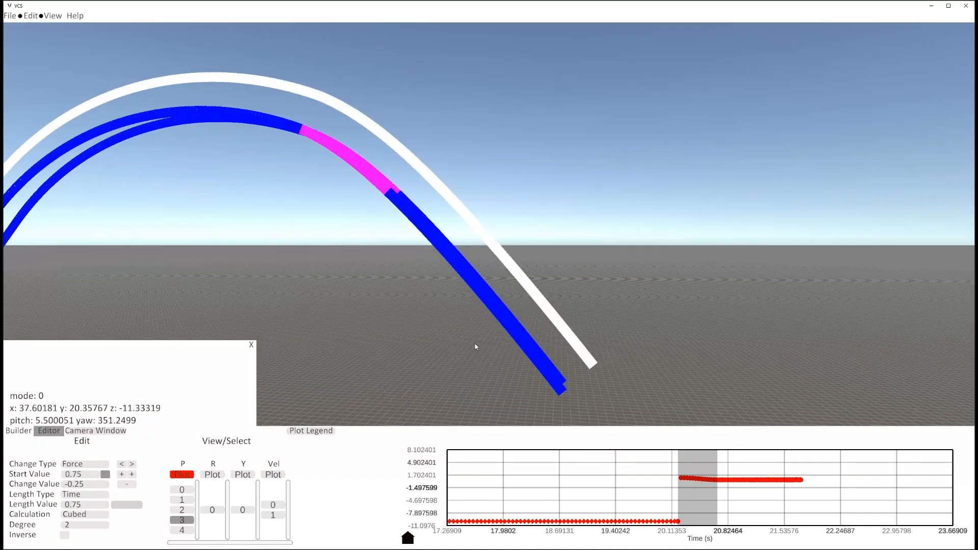
Step: Reselect pitch section 3 and set its change value to -0.75
{"action": "left_click", "coordinate": [185, 523]}
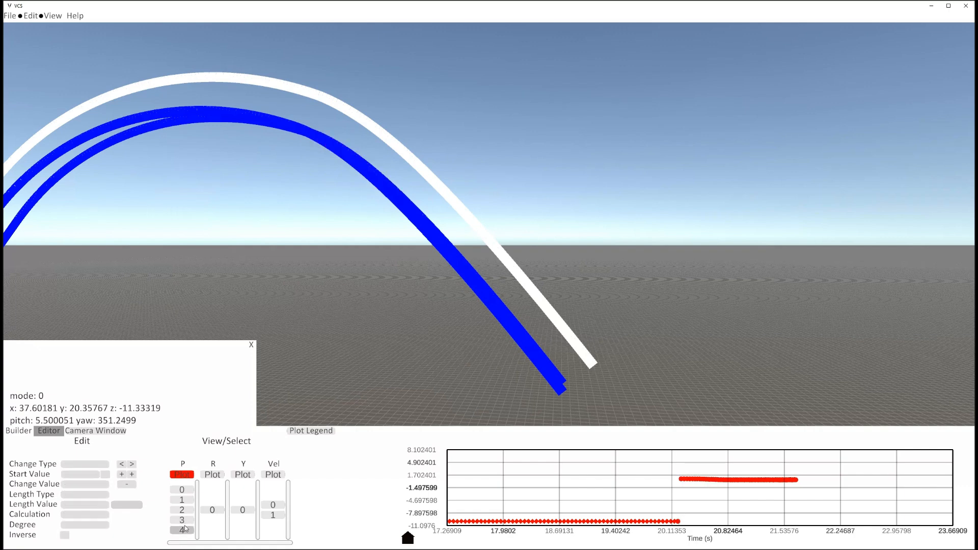
{"action": "left_click", "coordinate": [185, 529]}
{"action": "left_click", "coordinate": [185, 522]}
{"action": "left_click", "coordinate": [91, 486]}
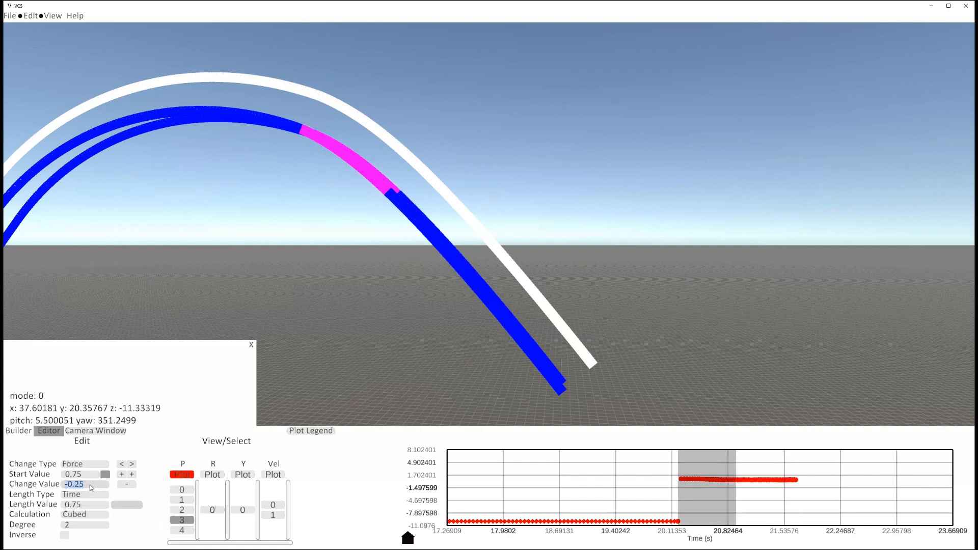
{"action": "type", "text": "-0."}
{"action": "key", "text": "Return"}
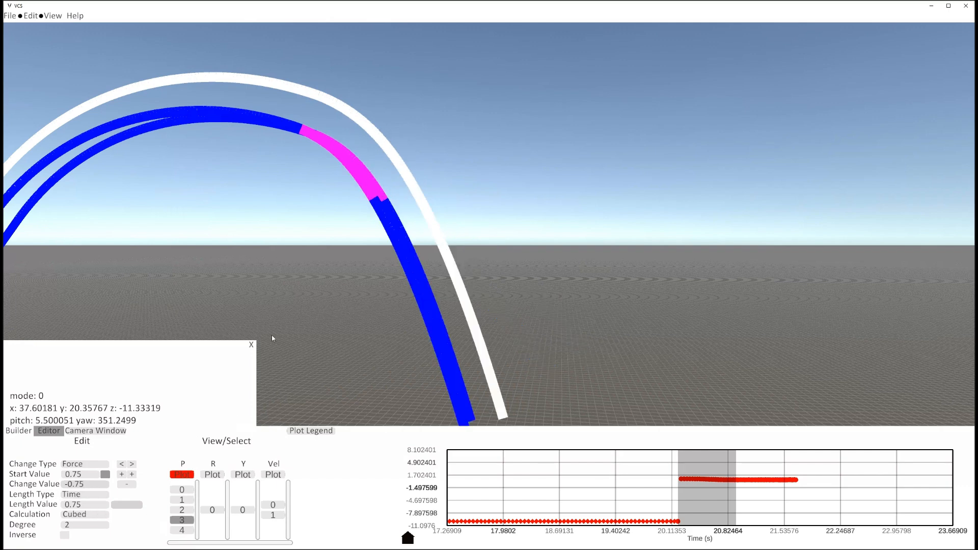
Step: Set the Time length of pitch section 3 to 1 and view the whole hill from farther back
{"action": "left_click", "coordinate": [102, 500]}
{"action": "type", "text": "1"}
{"action": "key", "text": "Return"}
{"action": "key", "text": "s"}
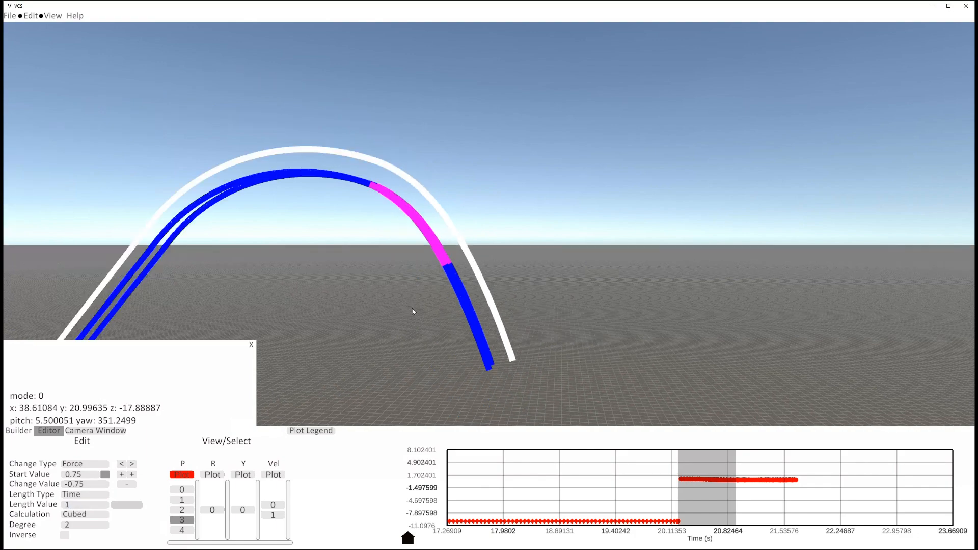
{"action": "right_click_drag", "start_coordinate": [412, 308], "coordinate": [420, 321]}
{"action": "key", "text": "a"}
{"action": "key", "text": "w"}
{"action": "key", "text": "s"}
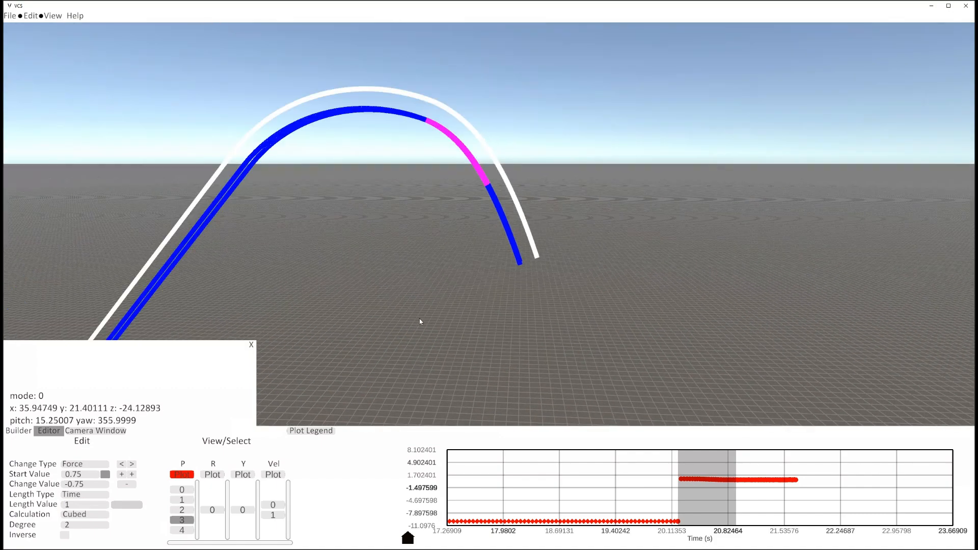
Step: Set the Distance length of roll section 0 to 45
{"action": "left_click", "coordinate": [211, 509]}
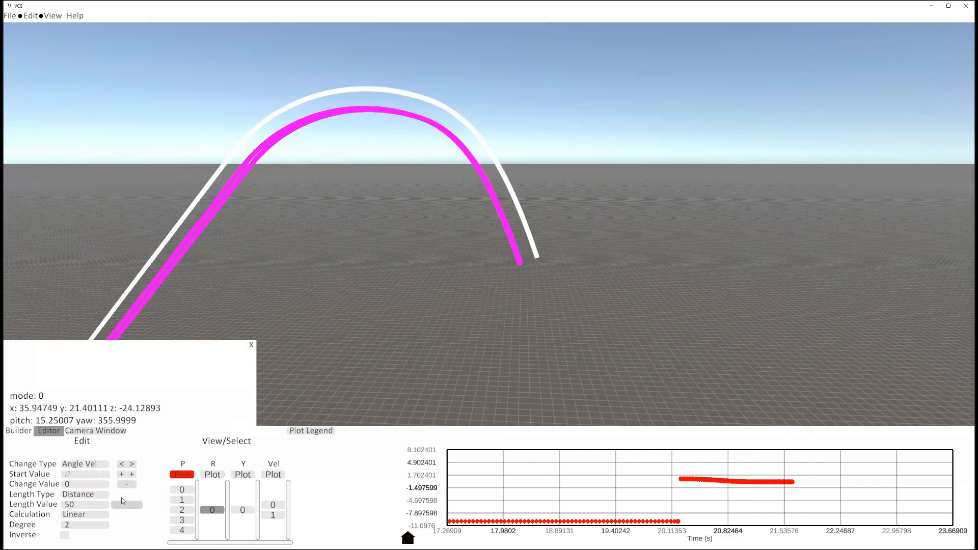
{"action": "left_click", "coordinate": [103, 503]}
{"action": "type", "text": "45"}
{"action": "key", "text": "Return"}
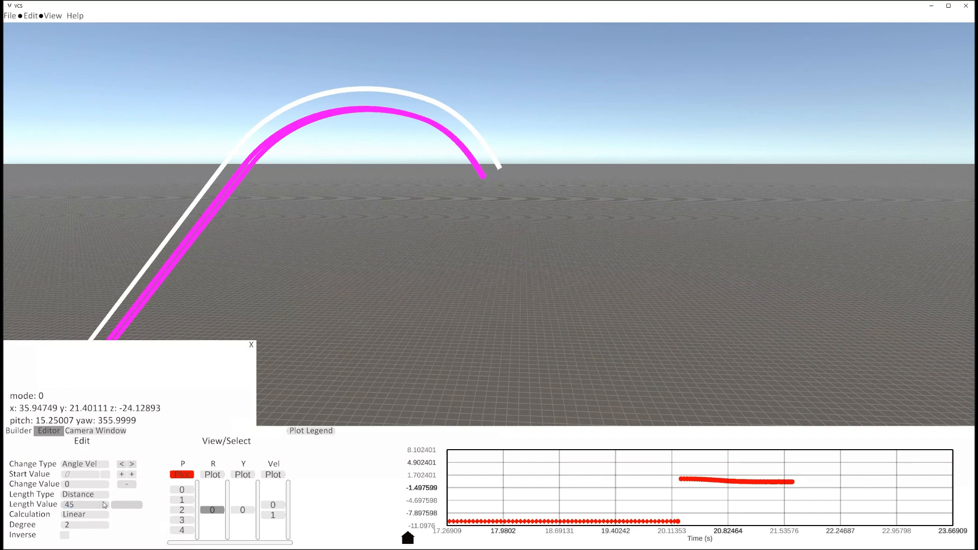
Step: Append a roll section with Angle Vel change, start value 15, Time length 2, Squared calculation and degree 3
{"action": "left_click", "coordinate": [133, 475]}
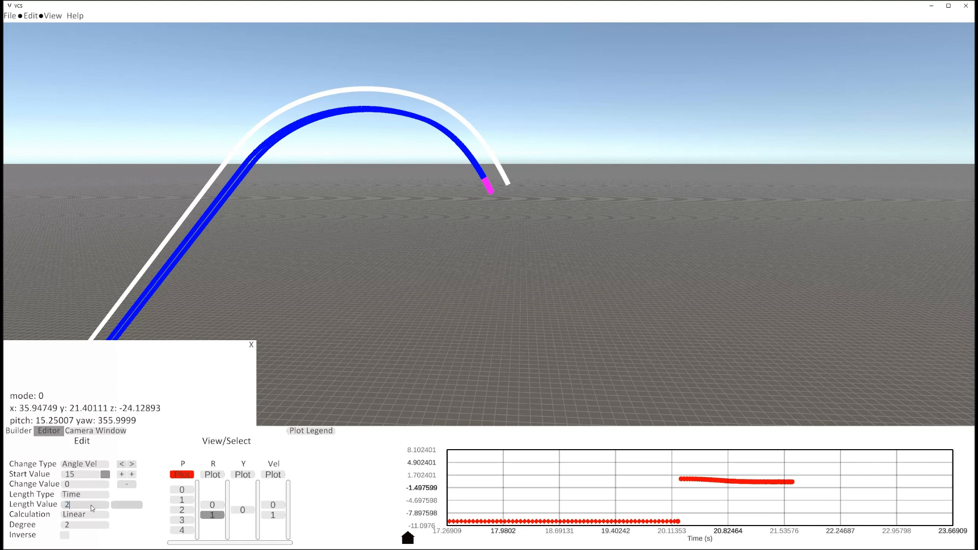
{"action": "key", "text": "Return"}
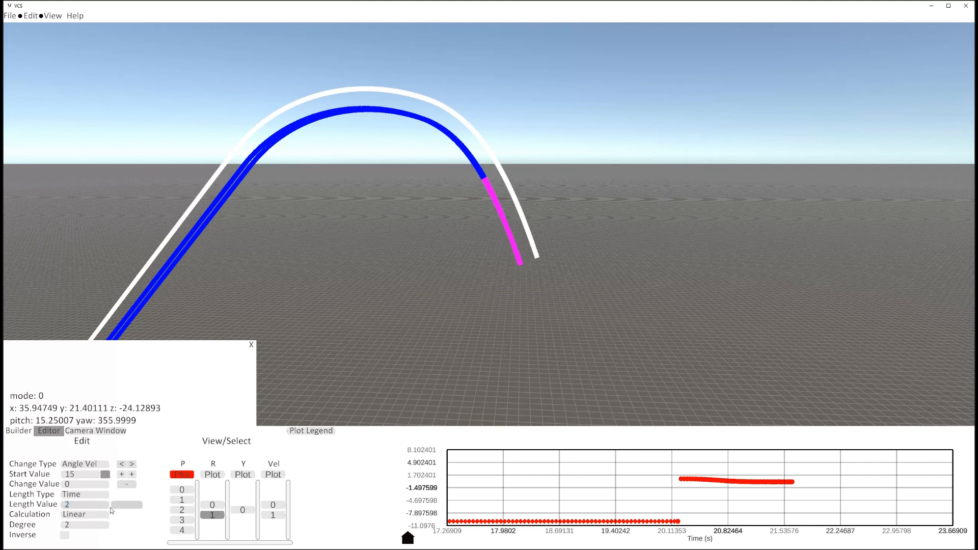
{"action": "left_click", "coordinate": [98, 516]}
{"action": "left_click", "coordinate": [93, 526]}
{"action": "type", "text": "3d"}
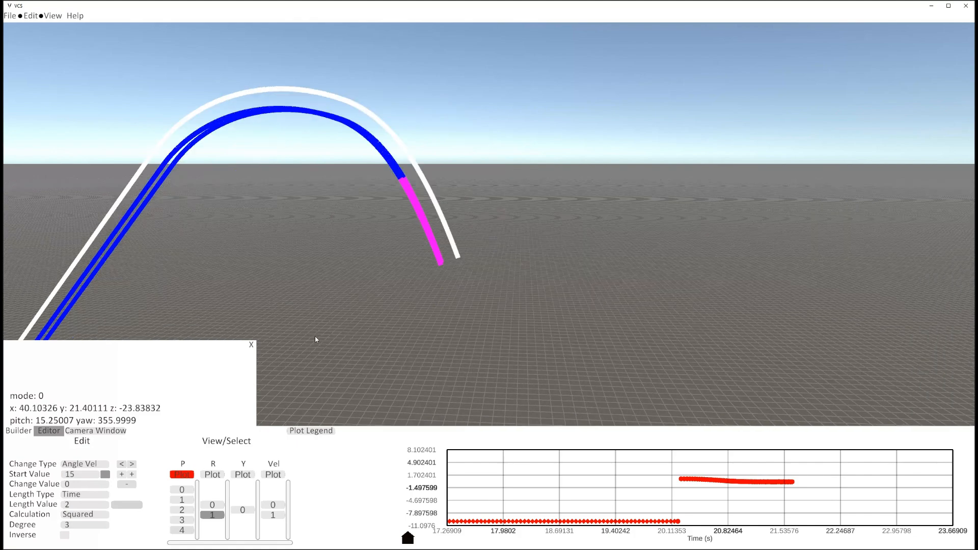
Step: Examine the banking at the end of the track from several angles with the free camera
{"action": "right_click_drag", "start_coordinate": [315, 335], "coordinate": [291, 344]}
{"action": "key", "text": "w"}
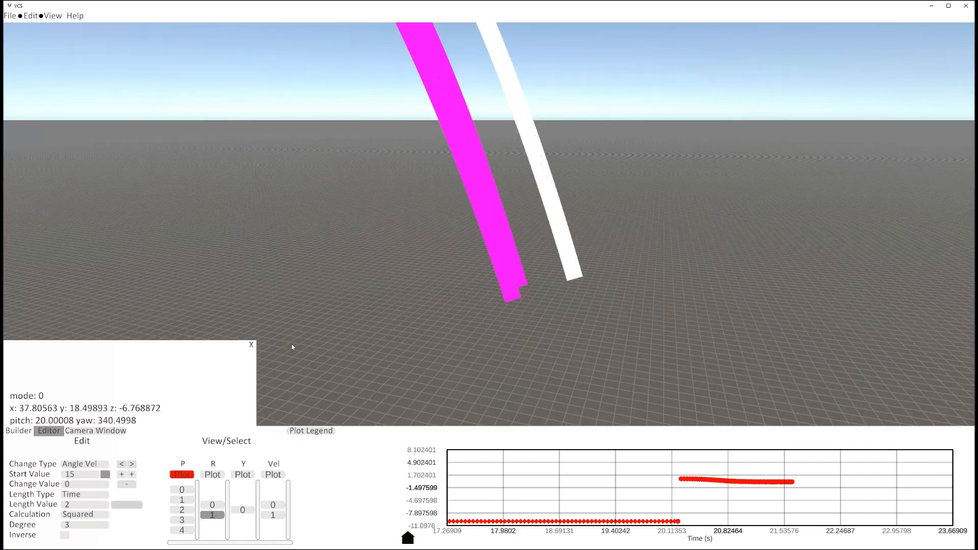
{"action": "key", "text": "w"}
{"action": "key", "text": "s"}
{"action": "mouse_move", "coordinate": [510, 248]}
{"action": "right_mouse_down"}
{"action": "mouse_move", "coordinate": [497, 261]}
{"action": "mouse_move", "coordinate": [520, 258]}
{"action": "right_mouse_up"}
{"action": "key", "text": "s"}
{"action": "key", "text": "s"}
{"action": "key", "text": "a"}
{"action": "key", "text": "w"}
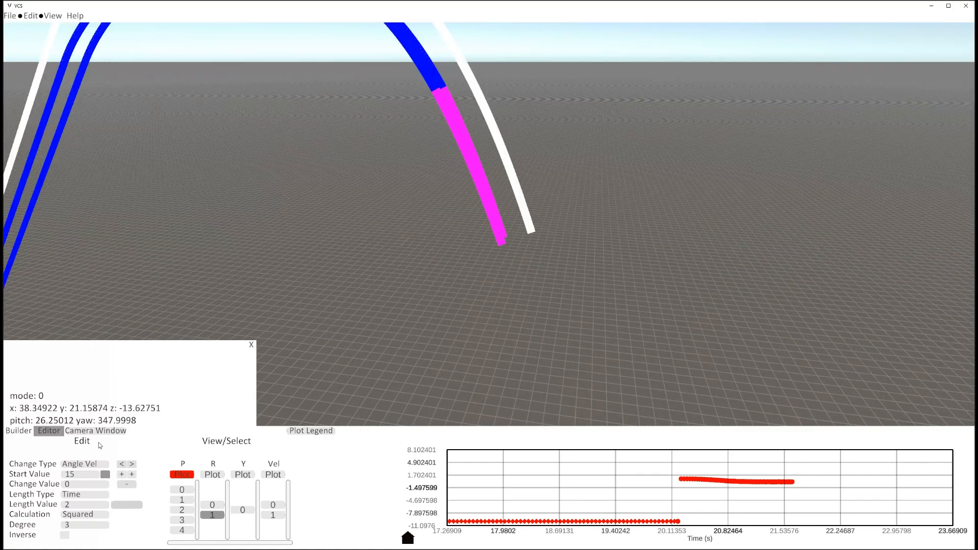
{"action": "right_click_drag", "start_coordinate": [377, 293], "coordinate": [426, 306]}
{"action": "key", "text": "s"}
{"action": "key", "text": "a"}
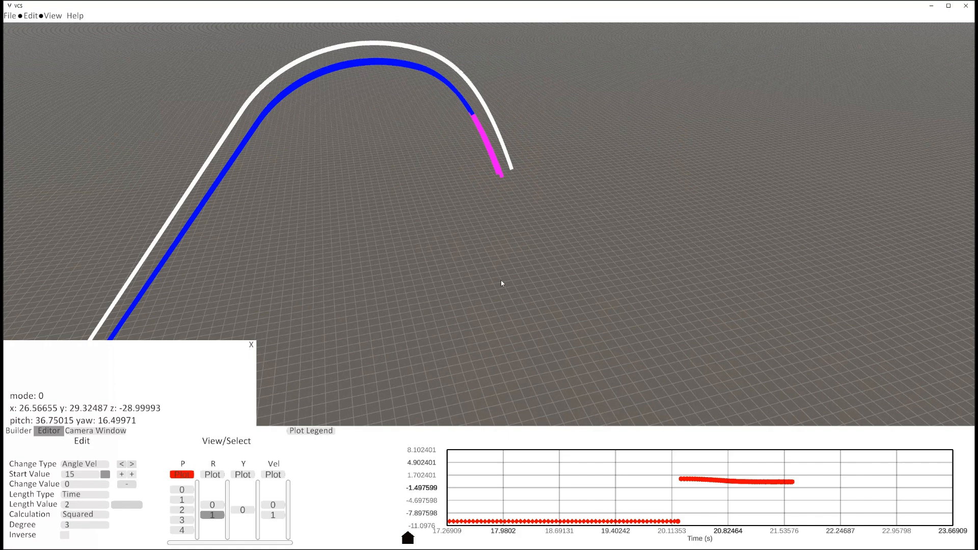
{"action": "right_click_drag", "start_coordinate": [484, 257], "coordinate": [522, 237]}
{"action": "key", "text": "w"}
Step: Plot only the roll function, set the start value of roll section 1 to 45 and switch its calculation type
{"action": "left_click", "coordinate": [211, 474]}
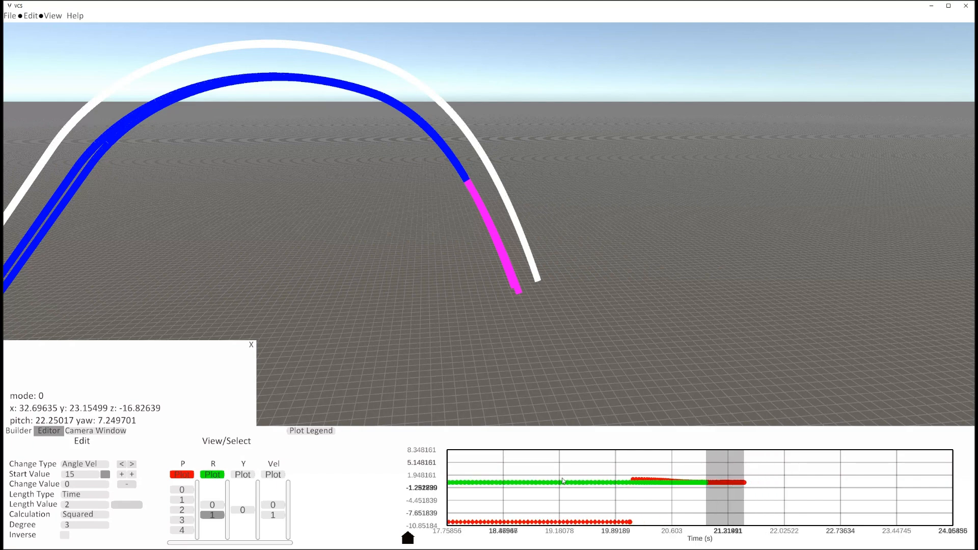
{"action": "left_click", "coordinate": [183, 476]}
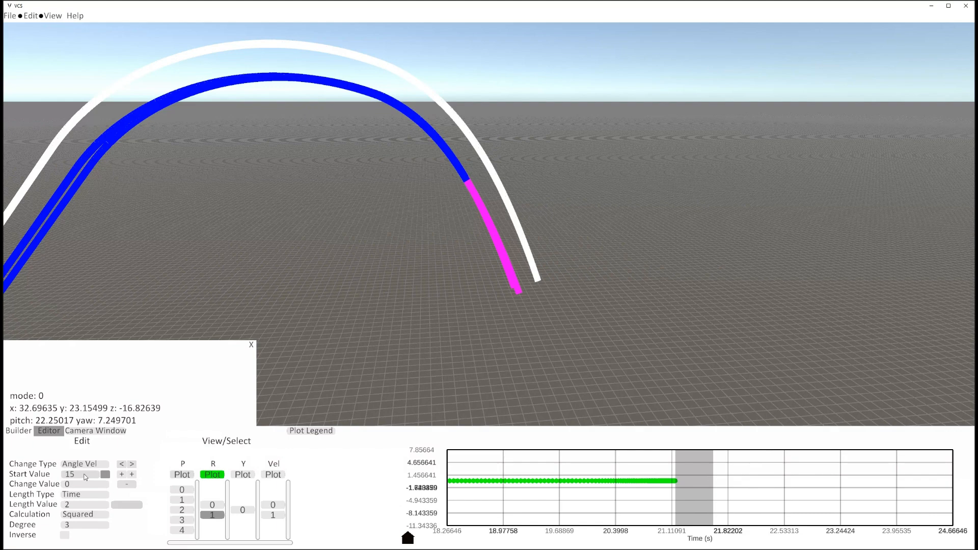
{"action": "left_click", "coordinate": [88, 475]}
{"action": "type", "text": "20"}
{"action": "left_click", "coordinate": [88, 475]}
{"action": "type", "text": "45"}
{"action": "left_click", "coordinate": [87, 515]}
Step: Append another roll section and set the Distance length of yaw section 0 to 100
{"action": "left_click", "coordinate": [132, 476]}
{"action": "left_click", "coordinate": [98, 504]}
{"action": "left_click", "coordinate": [242, 510]}
{"action": "left_click", "coordinate": [98, 506]}
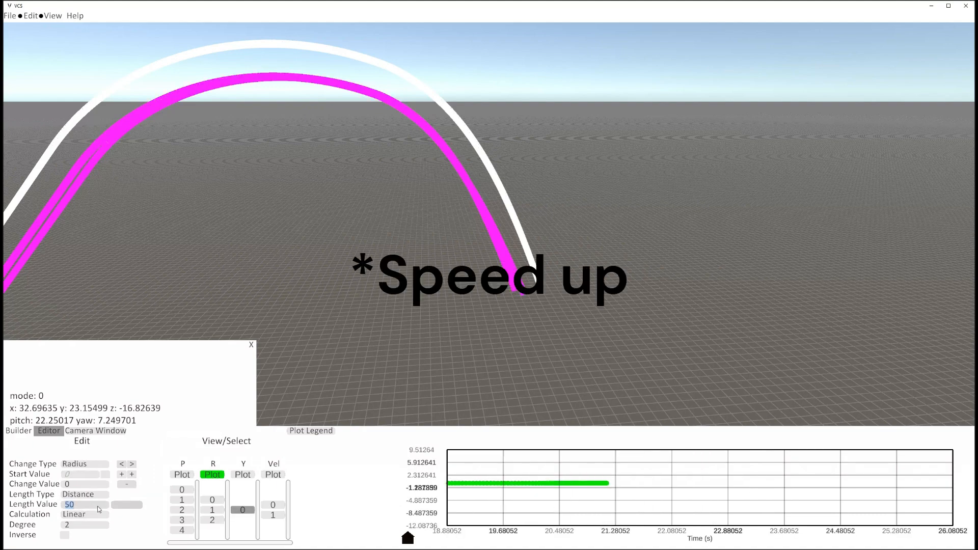
{"action": "type", "text": "100"}
{"action": "right_click_drag", "start_coordinate": [450, 366], "coordinate": [450, 332]}
Step: Shorten pitch section 4 to a Time length of 0.5 while viewing the drop from the opposite side
{"action": "left_click", "coordinate": [212, 510]}
{"action": "right_click_drag", "start_coordinate": [479, 299], "coordinate": [764, 286]}
{"action": "left_click", "coordinate": [184, 530]}
{"action": "left_click", "coordinate": [98, 505]}
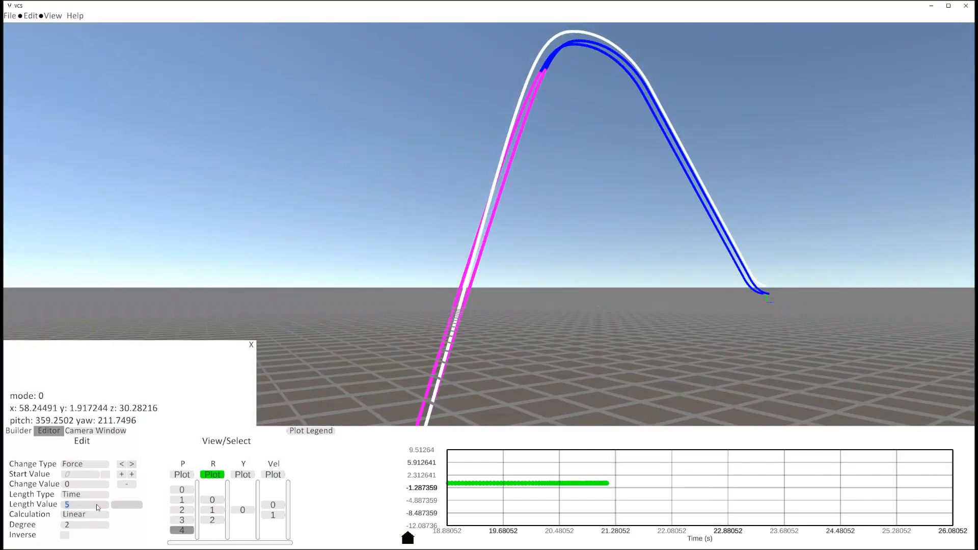
{"action": "type", "text": "1"}
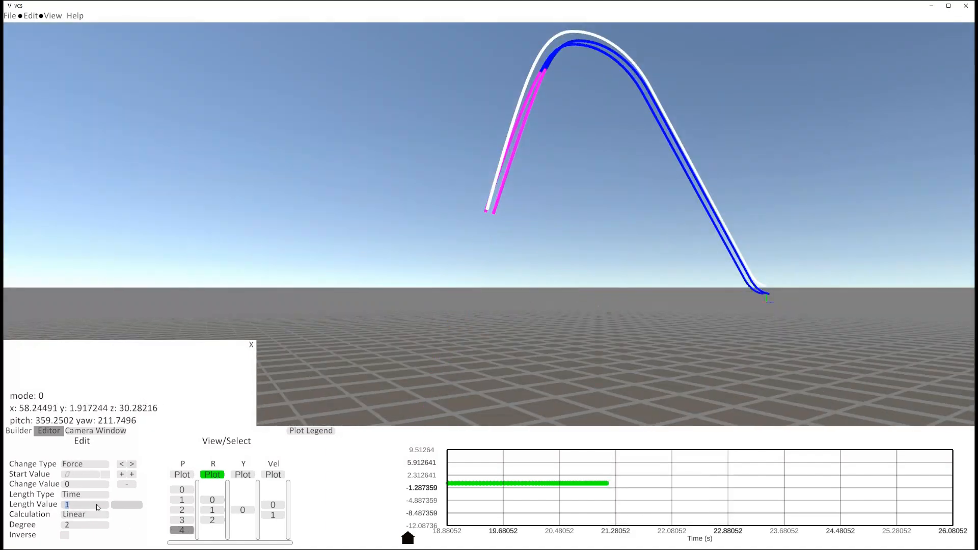
{"action": "type", "text": "0.5"}
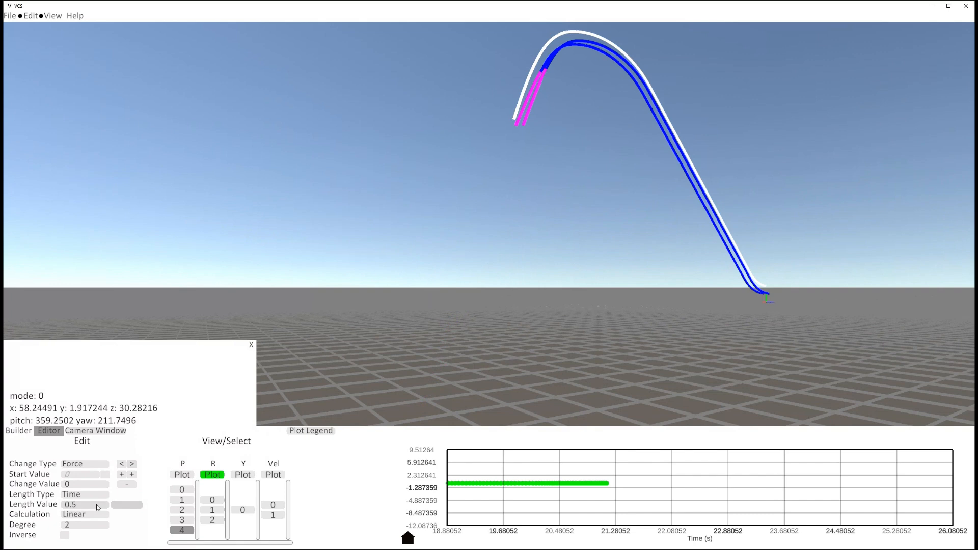
Step: Append a Force pitch section with change value 3, a Time length of 0.5 and Cubed calculation
{"action": "left_click", "coordinate": [132, 475]}
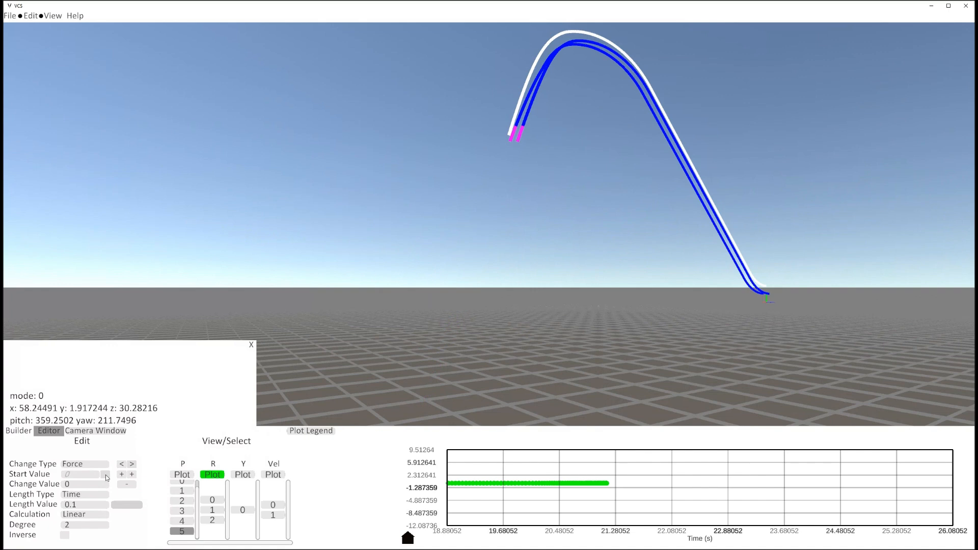
{"action": "left_click", "coordinate": [93, 505]}
{"action": "key", "text": "BackSpace"}
{"action": "type", "text": "5"}
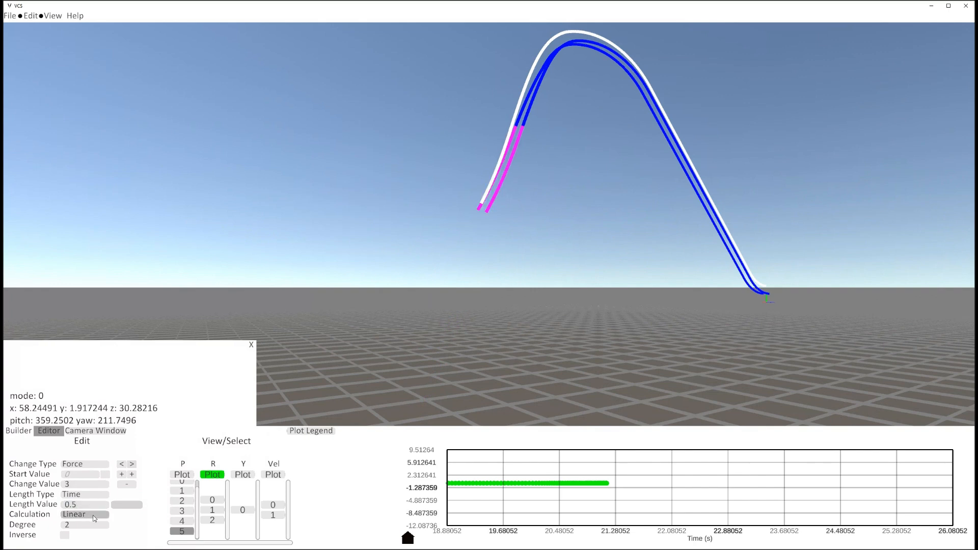
{"action": "left_click", "coordinate": [94, 516]}
{"action": "left_click", "coordinate": [93, 516]}
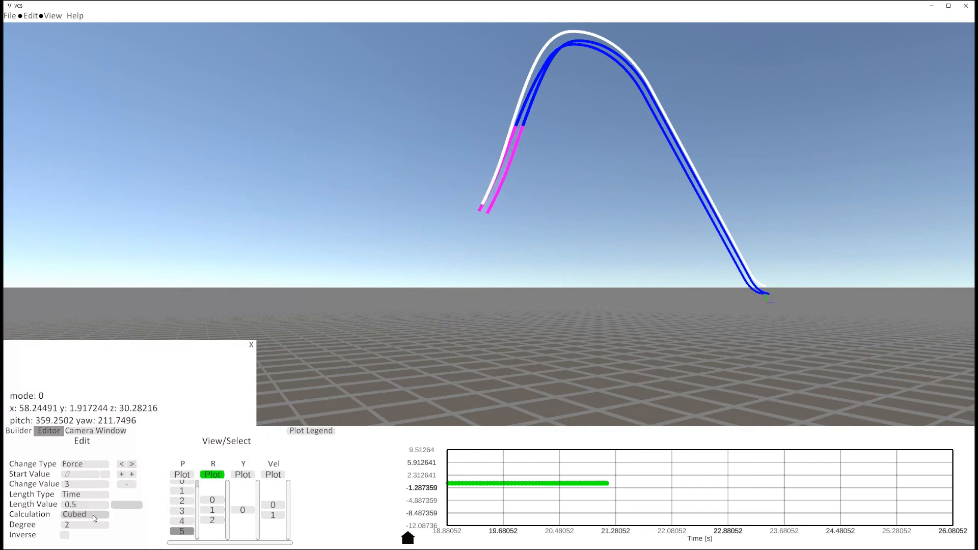
Step: Append another Force pitch section with an inherited start value and a Time length of 4
{"action": "left_click", "coordinate": [132, 475]}
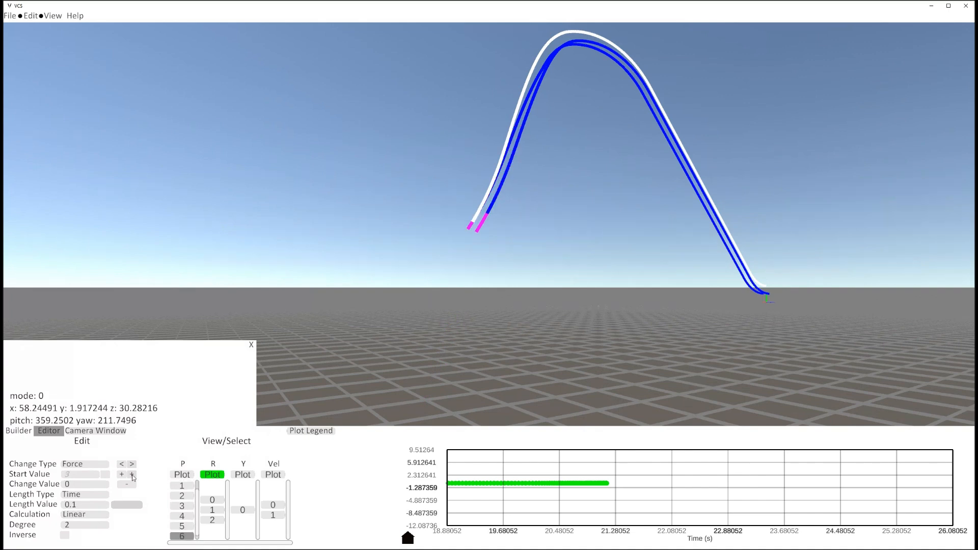
{"action": "left_click", "coordinate": [90, 505]}
{"action": "type", "text": "4"}
{"action": "key", "text": "Return"}
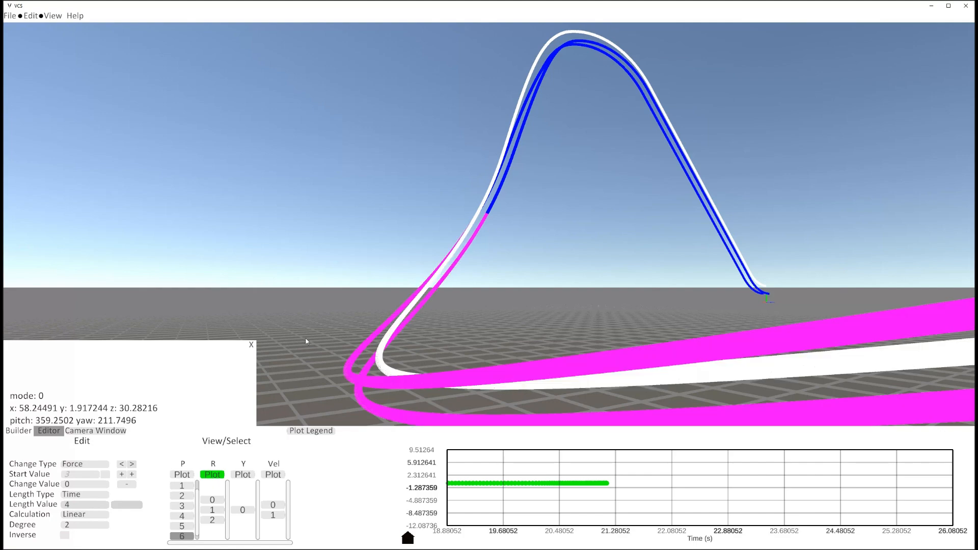
Step: Try a Time length of 0.25 on pitch section 4 while viewing the whole hill from the side
{"action": "key", "text": "s"}
{"action": "right_click_drag", "start_coordinate": [306, 341], "coordinate": [497, 342]}
{"action": "key", "text": "a"}
{"action": "left_click", "coordinate": [182, 526]}
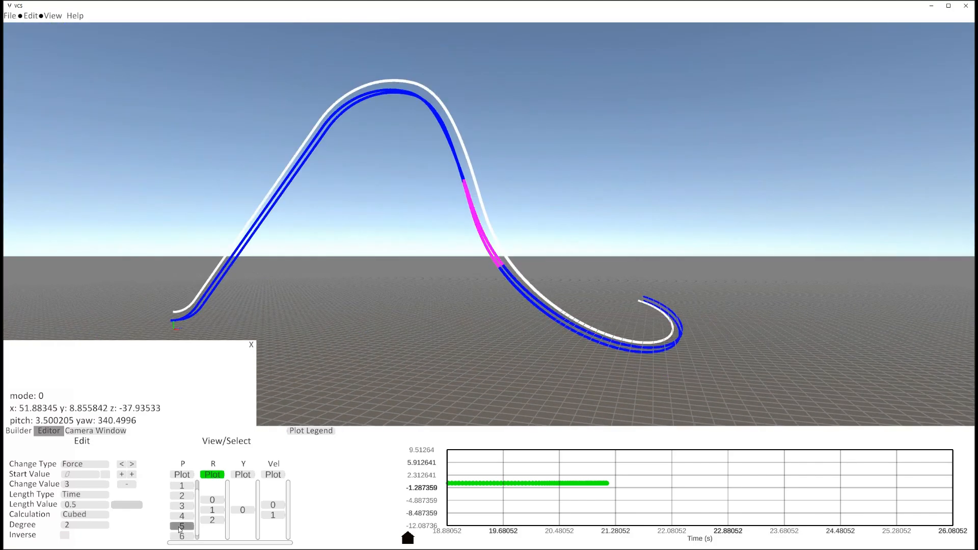
{"action": "left_click", "coordinate": [192, 517]}
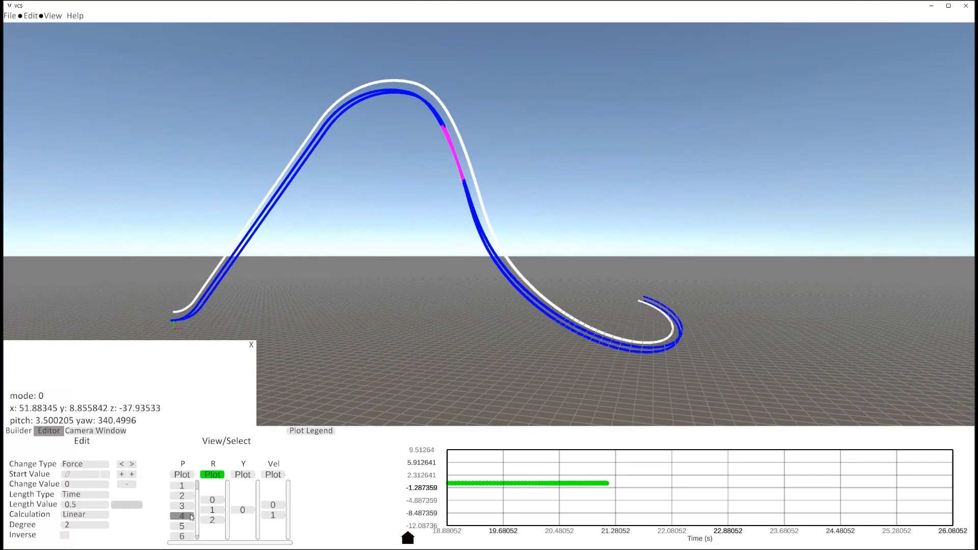
{"action": "left_click", "coordinate": [92, 508]}
{"action": "type", "text": "0.25"}
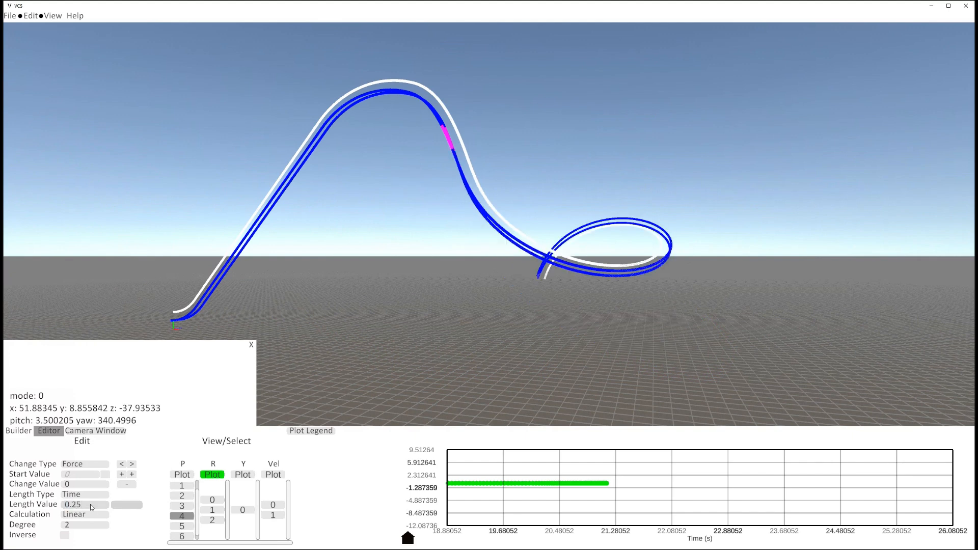
Step: Try a Time length of 0.75 on pitch section 4, check the pull-out, and return the length to 0.5
{"action": "left_click", "coordinate": [93, 508]}
{"action": "type", "text": "0.75"}
{"action": "key", "text": "Return"}
{"action": "right_click_drag", "start_coordinate": [520, 300], "coordinate": [376, 362]}
{"action": "key", "text": "w"}
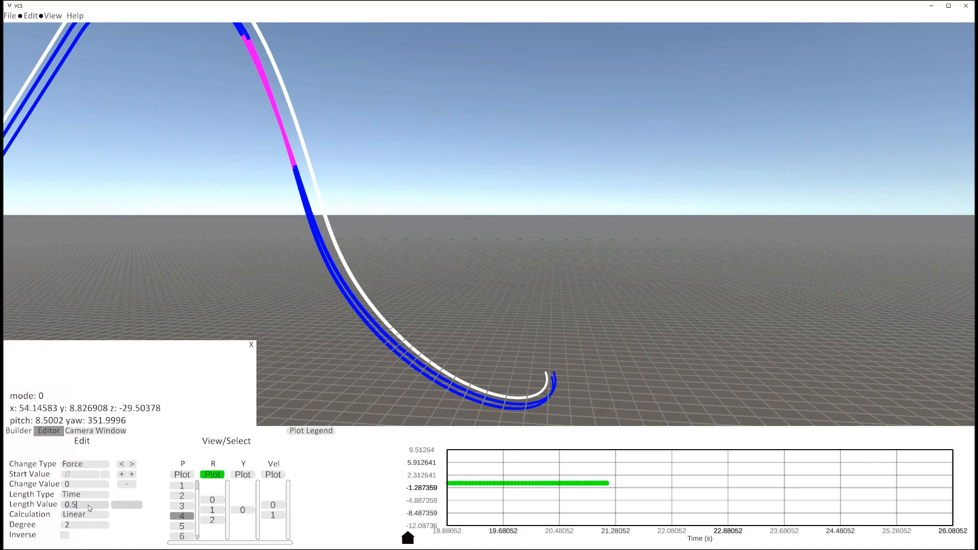
{"action": "key", "text": "Return"}
{"action": "mouse_move", "coordinate": [396, 308]}
{"action": "right_mouse_down"}
{"action": "mouse_move", "coordinate": [411, 308]}
{"action": "mouse_move", "coordinate": [403, 297]}
{"action": "right_mouse_up"}
{"action": "key", "text": "w"}
{"action": "key", "text": "s"}
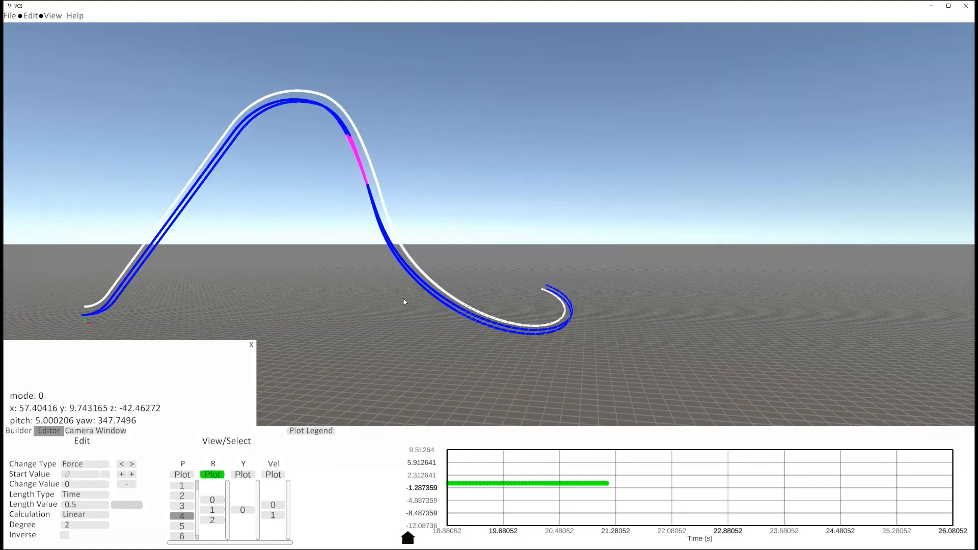
Step: Set the Distance length of roll section 0 to 42.5 so the banking starts earlier on the drop
{"action": "left_click", "coordinate": [210, 510]}
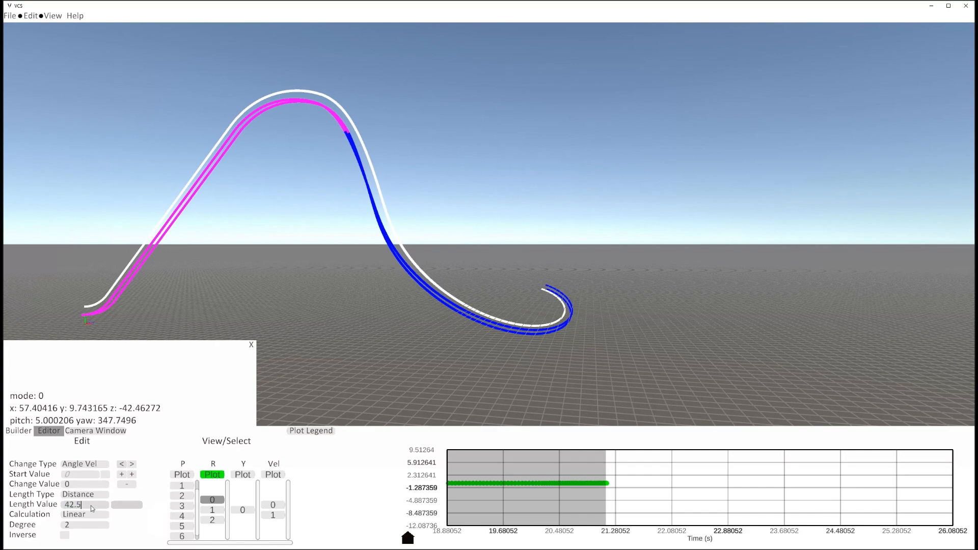
{"action": "key", "text": "Return"}
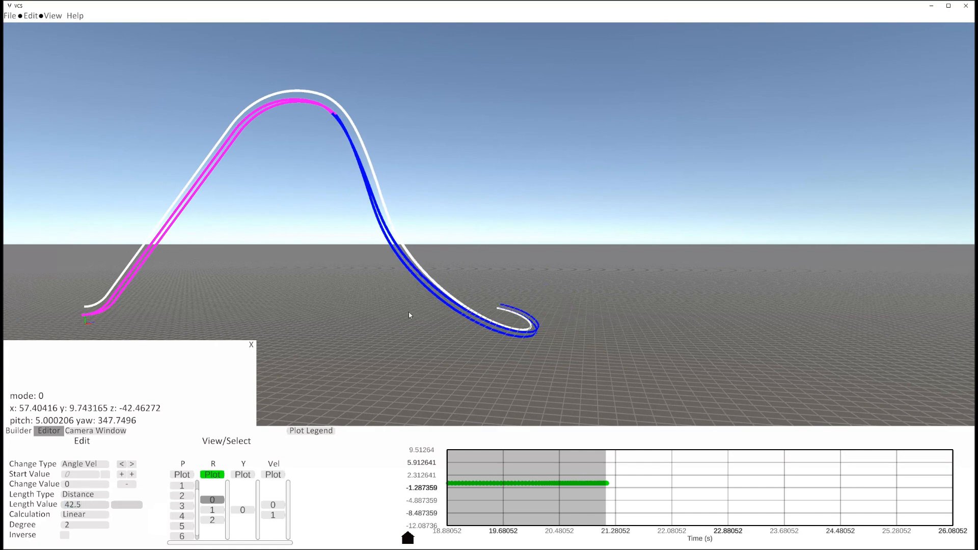
{"action": "key", "text": "w"}
{"action": "mouse_move", "coordinate": [409, 312]}
{"action": "right_mouse_down"}
{"action": "mouse_move", "coordinate": [399, 315]}
{"action": "mouse_move", "coordinate": [430, 345]}
{"action": "mouse_move", "coordinate": [421, 316]}
{"action": "right_mouse_up"}
{"action": "key", "text": "s"}
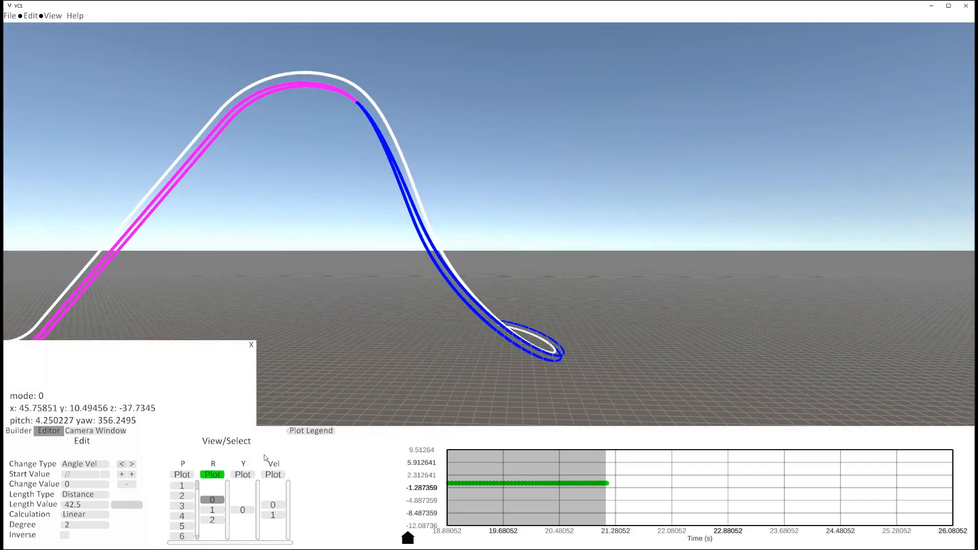
Step: Set the Time length of pitch section 4 to 0.375 and inspect the pull-out
{"action": "left_click", "coordinate": [179, 526]}
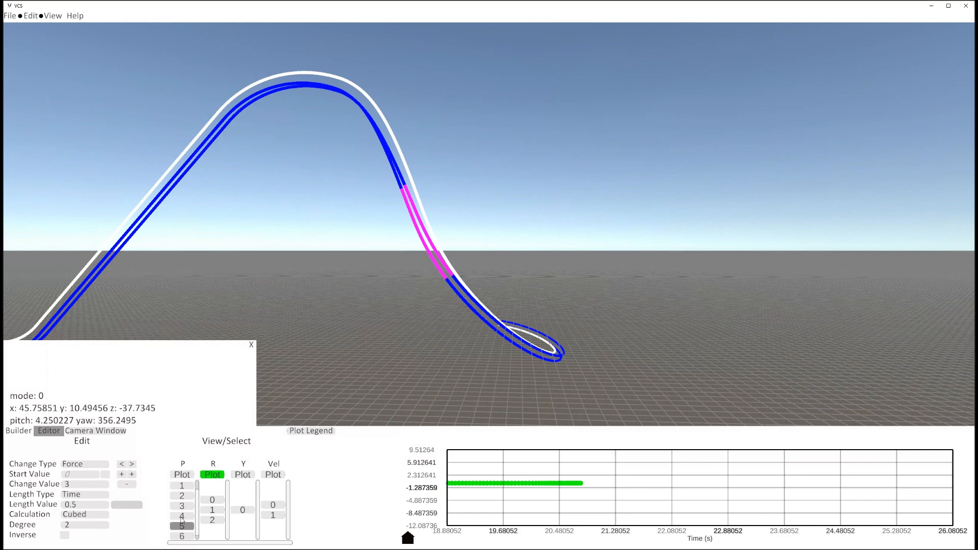
{"action": "left_click", "coordinate": [182, 517]}
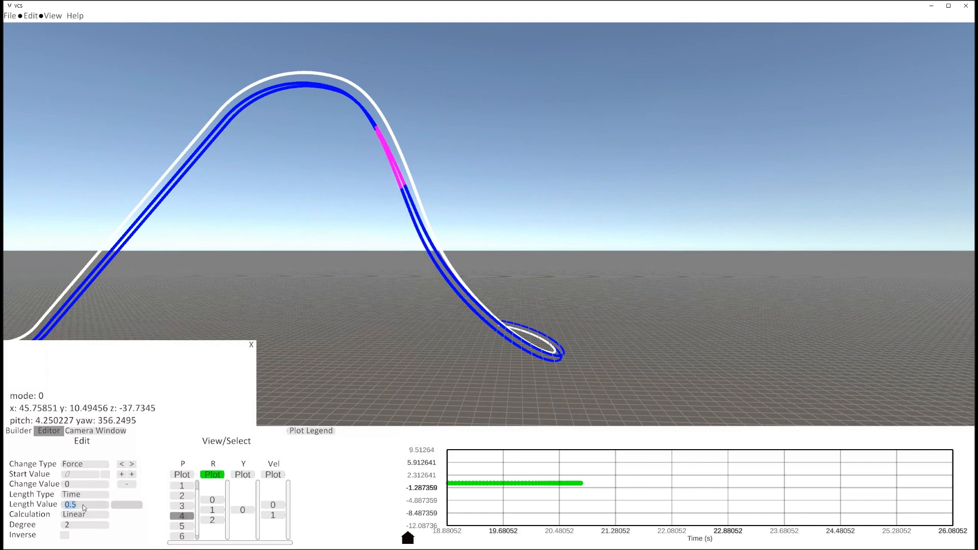
{"action": "key", "text": "Return"}
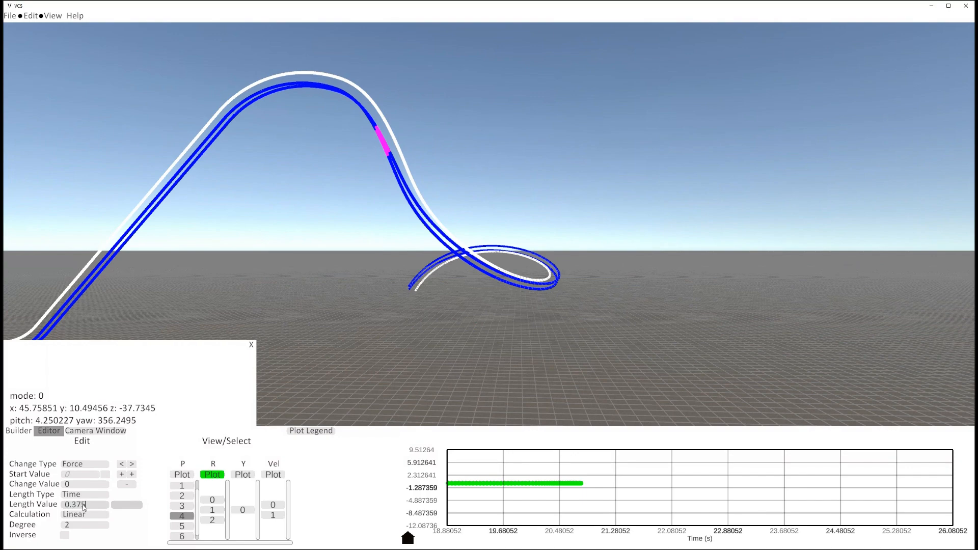
{"action": "key", "text": "Return"}
{"action": "key", "text": "w"}
{"action": "right_click_drag", "start_coordinate": [484, 263], "coordinate": [444, 325]}
{"action": "key", "text": "s"}
{"action": "key", "text": "w"}
{"action": "key", "text": "s"}
Step: Try a Time length of 1.5 on roll section 1 and check its extent along the drop
{"action": "left_click", "coordinate": [212, 520]}
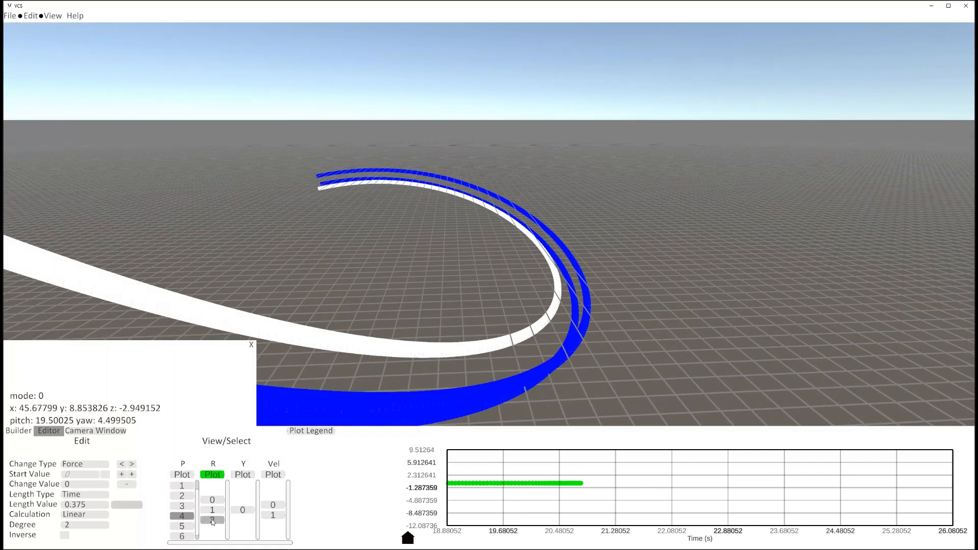
{"action": "left_click", "coordinate": [212, 509]}
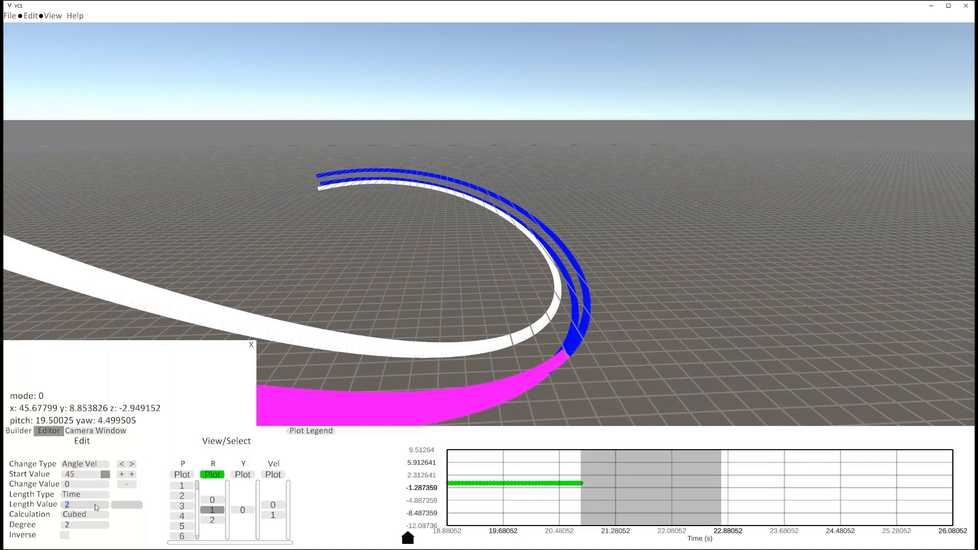
{"action": "key", "text": "Return"}
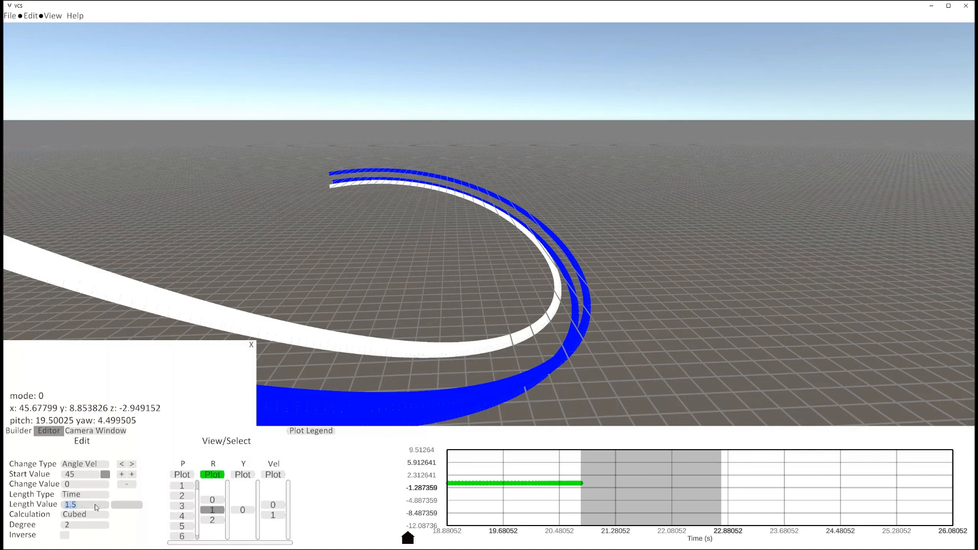
{"action": "left_click", "coordinate": [213, 520]}
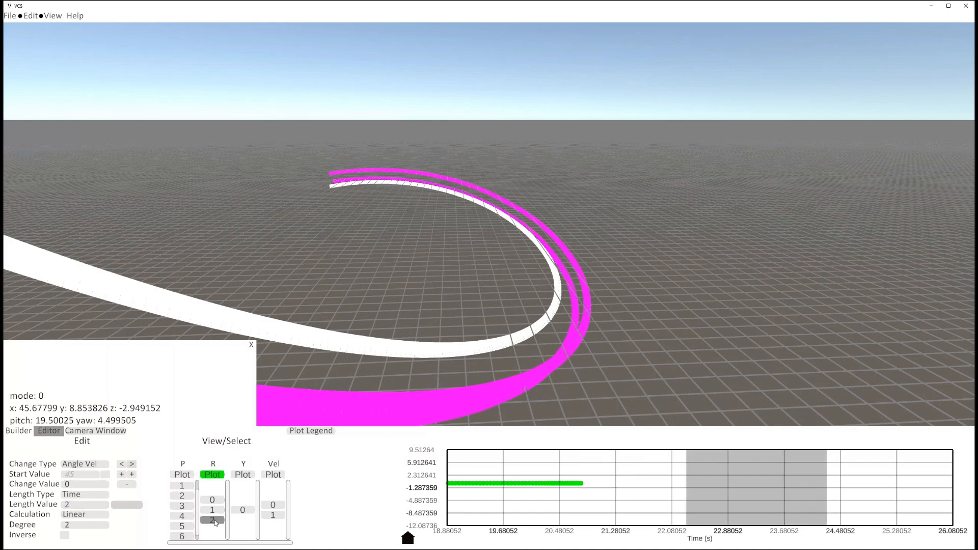
{"action": "left_click", "coordinate": [212, 510]}
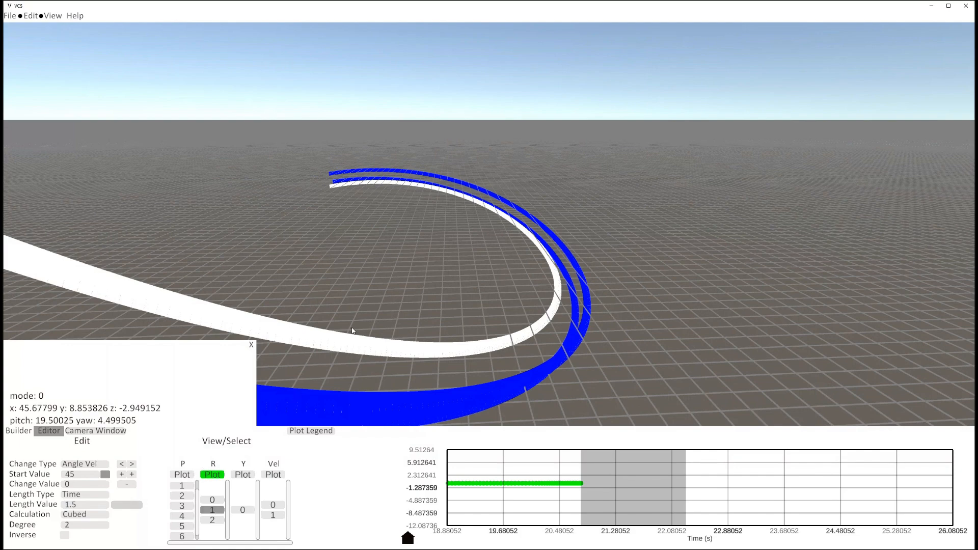
{"action": "key", "text": "s"}
{"action": "right_click_drag", "start_coordinate": [352, 328], "coordinate": [348, 317]}
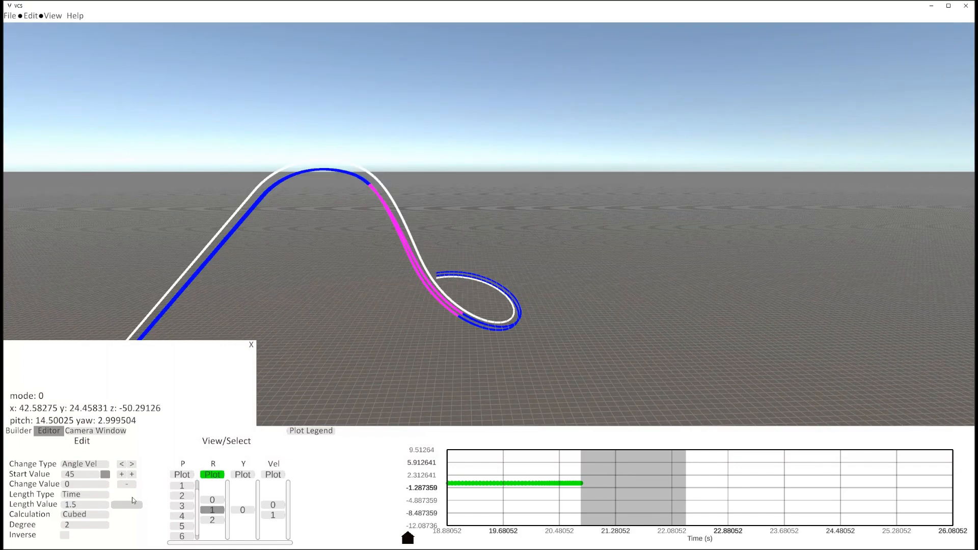
Step: Shorten roll section 1 to a Time length of 0.5 and roll section 2 to 1.25
{"action": "left_click", "coordinate": [94, 506]}
{"action": "type", "text": "0.5"}
{"action": "key", "text": "Return"}
{"action": "key", "text": "w"}
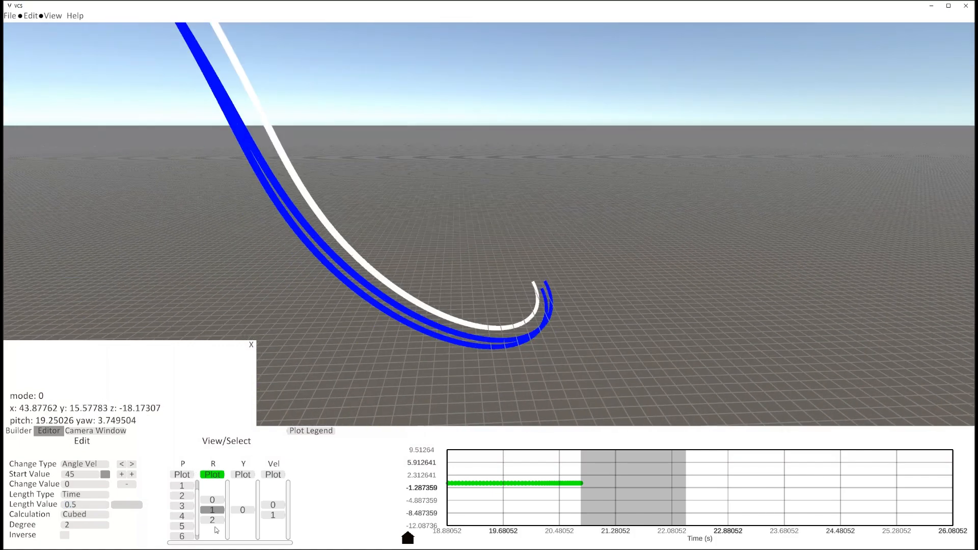
{"action": "left_click", "coordinate": [217, 522]}
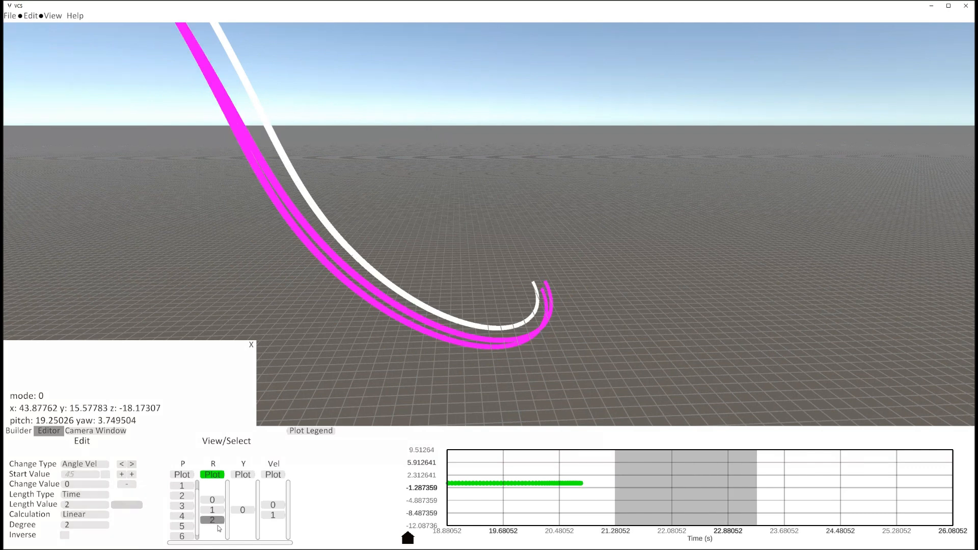
{"action": "left_click", "coordinate": [88, 508]}
{"action": "type", "text": "1.25"}
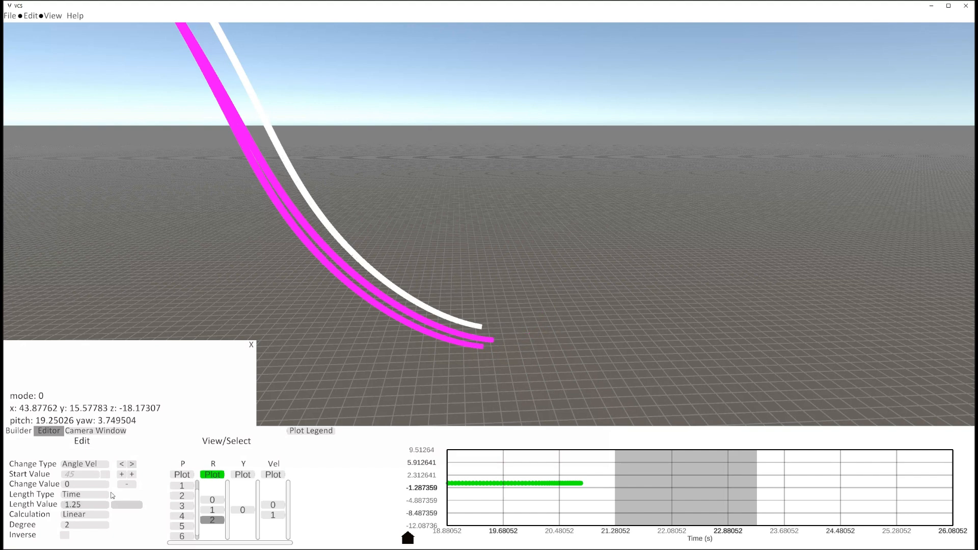
Step: Append an Angle Vel roll section with change value -90, a Time length of 0.5 and Cubed calculation
{"action": "left_click", "coordinate": [133, 474]}
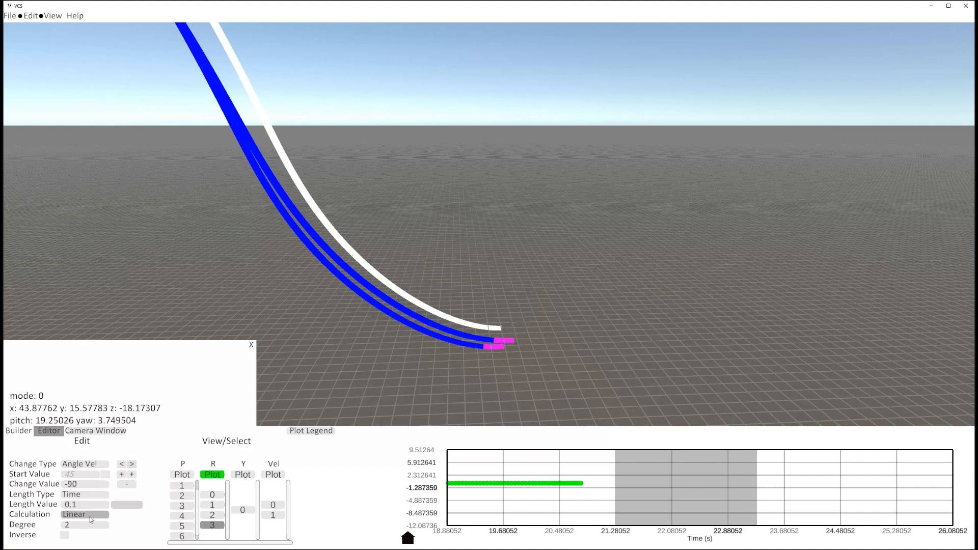
{"action": "left_click", "coordinate": [90, 504]}
{"action": "type", "text": "0.5"}
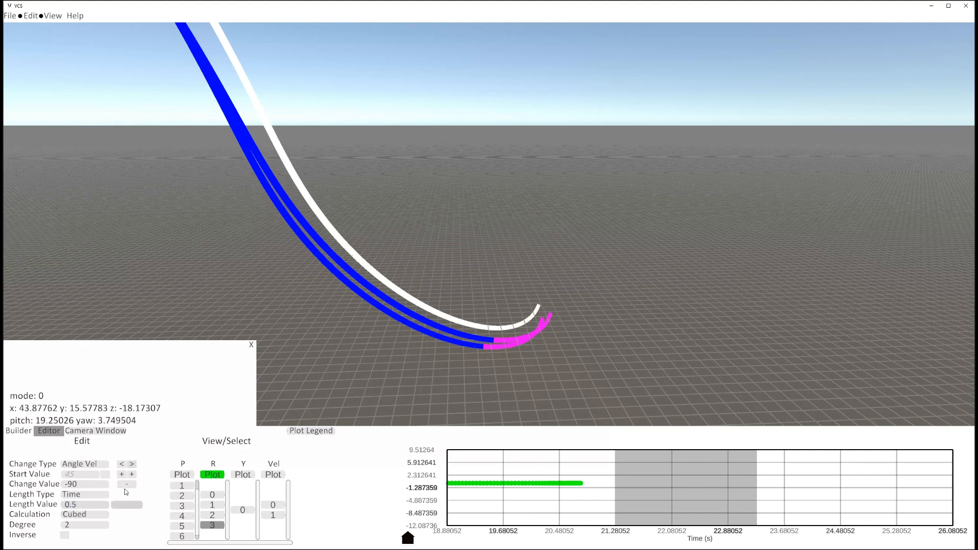
Step: Append another Angle Vel roll section with an inherited start value and a Time length of 2, and refresh the roll plot
{"action": "left_click", "coordinate": [133, 475]}
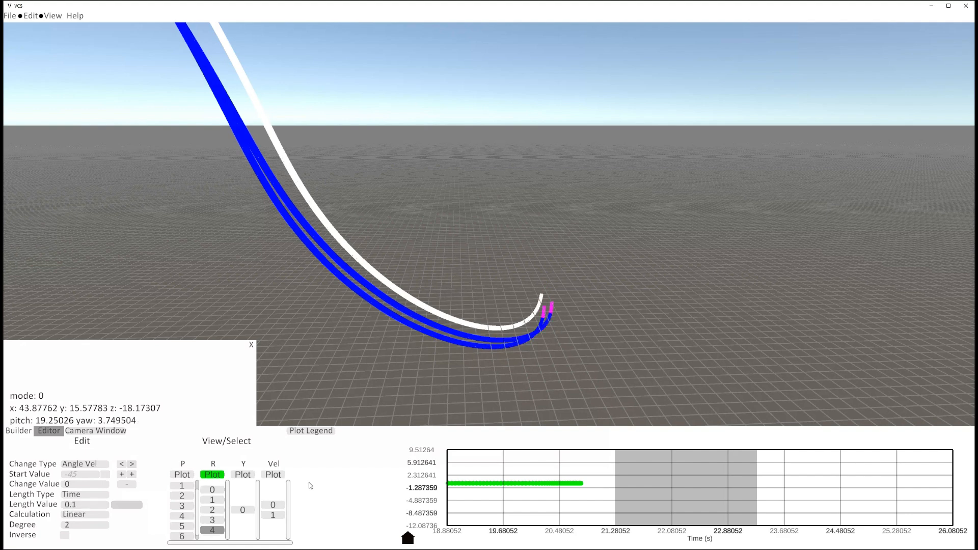
{"action": "left_click", "coordinate": [212, 474]}
{"action": "left_click", "coordinate": [213, 475]}
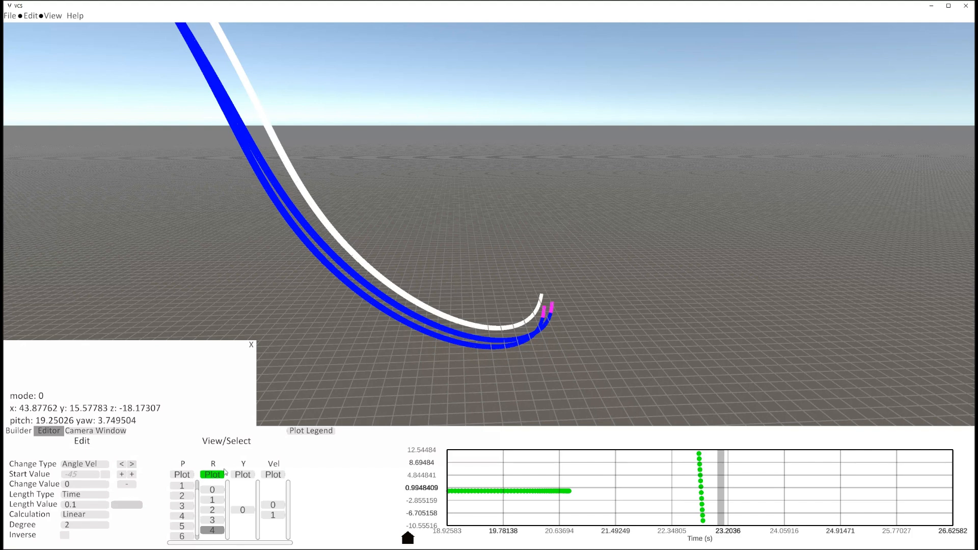
{"action": "left_click", "coordinate": [88, 504]}
{"action": "type", "text": "2"}
{"action": "key", "text": "Return"}
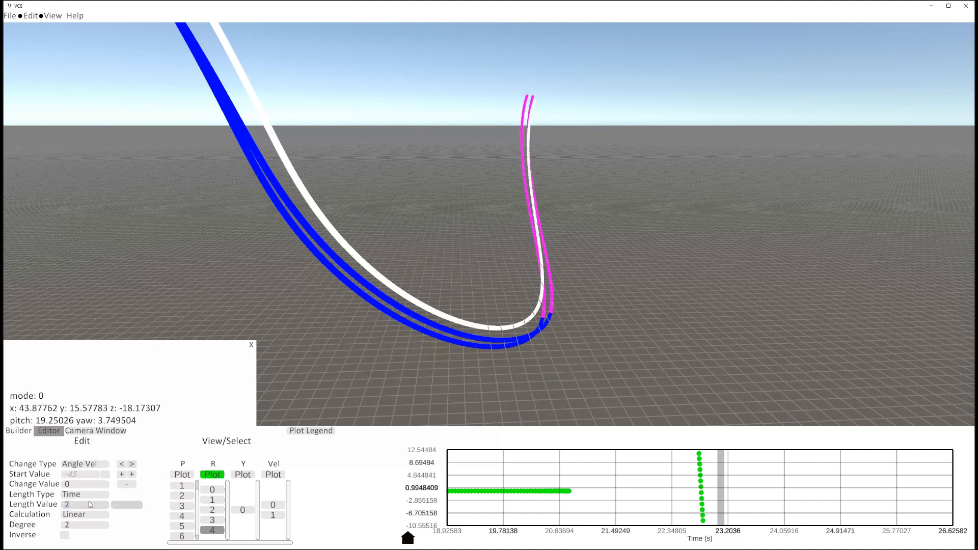
Step: Examine the new roll section from the free camera and by riding along the track
{"action": "key", "text": "d"}
{"action": "right_click_drag", "start_coordinate": [376, 310], "coordinate": [349, 274]}
{"action": "key", "text": "w"}
{"action": "key", "text": "s"}
{"action": "right_click_drag", "start_coordinate": [305, 315], "coordinate": [475, 276]}
{"action": "key", "text": "w"}
{"action": "key", "text": "h"}
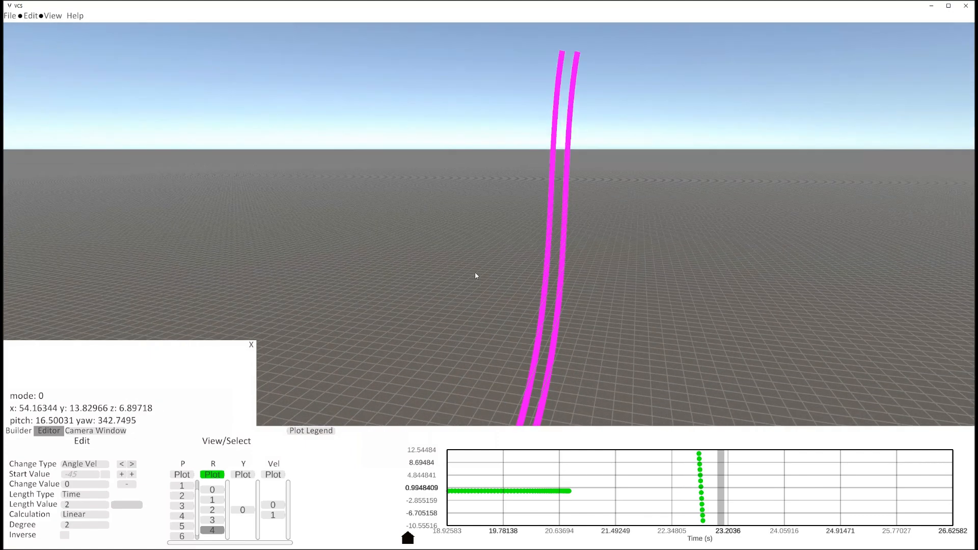
{"action": "key", "text": "space"}
{"action": "key", "text": "w"}
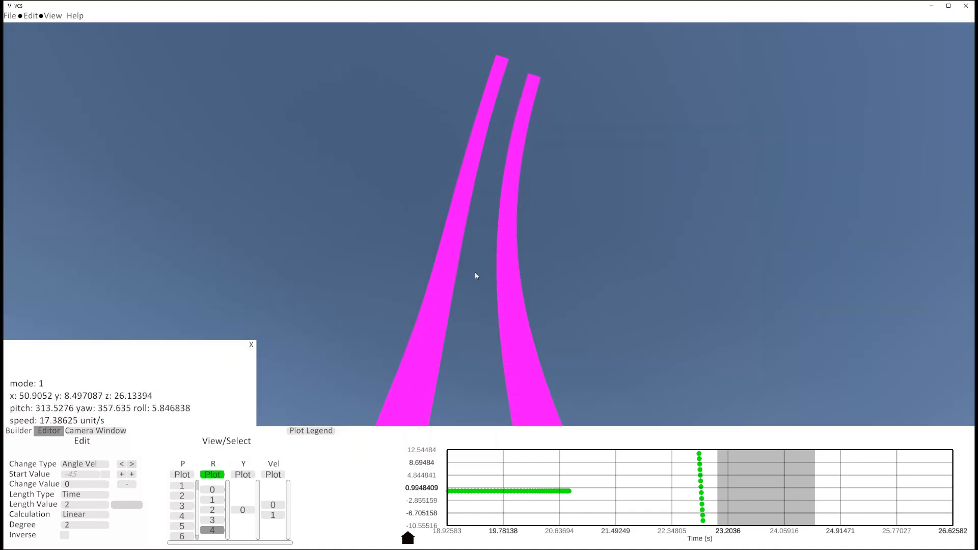
{"action": "key", "text": "space"}
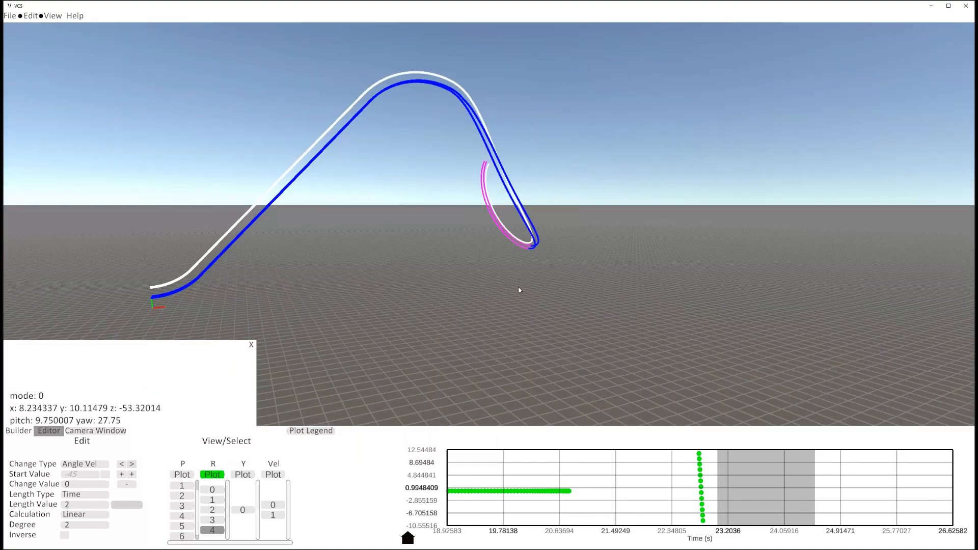
Step: Examine the banking transition and the climb after the pull-out from several sides
{"action": "key", "text": "d"}
{"action": "key", "text": "w"}
{"action": "right_click_drag", "start_coordinate": [518, 287], "coordinate": [440, 294]}
{"action": "key", "text": "d"}
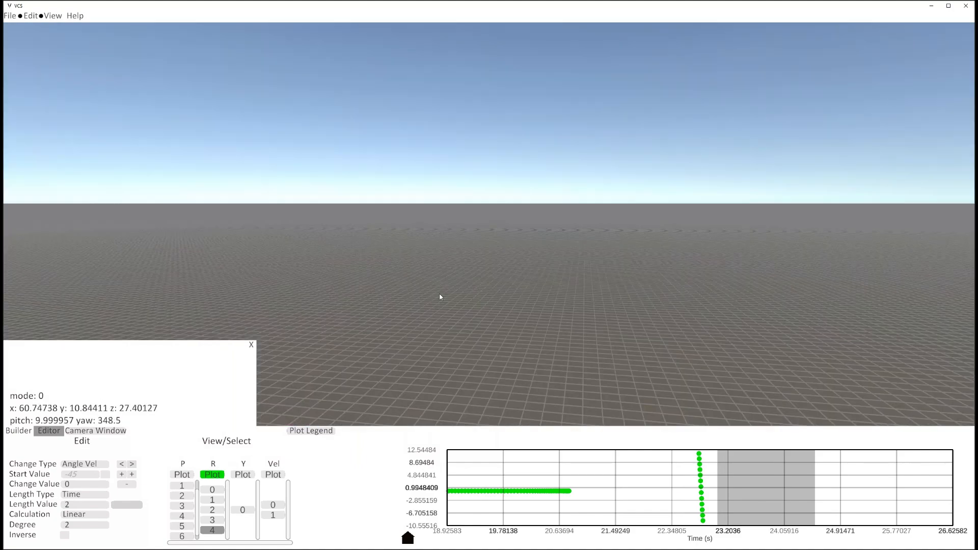
{"action": "key", "text": "s"}
{"action": "mouse_move", "coordinate": [439, 293]}
{"action": "left_mouse_down"}
{"action": "mouse_move", "coordinate": [416, 298]}
{"action": "mouse_move", "coordinate": [431, 301]}
{"action": "left_mouse_up"}
{"action": "key", "text": "a"}
{"action": "key", "text": "w"}
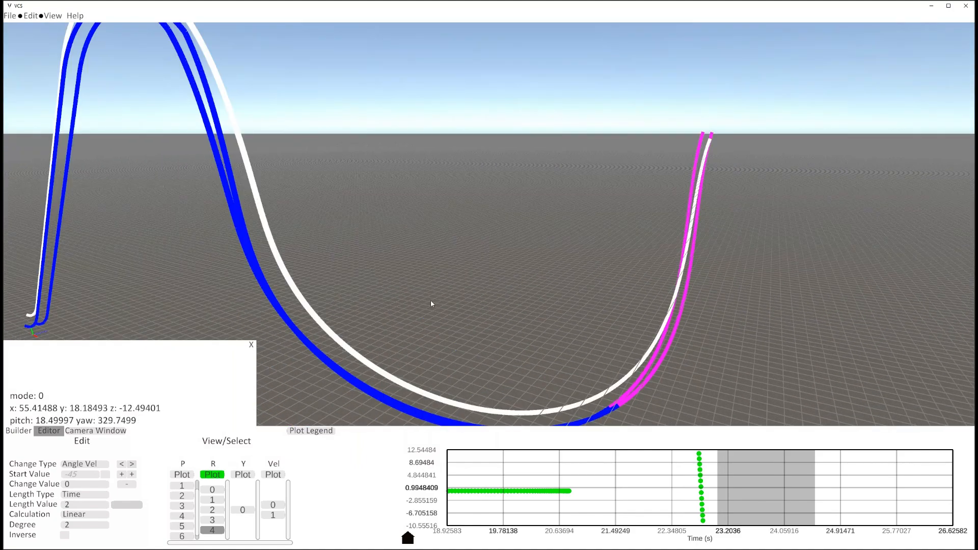
{"action": "key", "text": "w"}
{"action": "mouse_move", "coordinate": [431, 301]}
{"action": "right_mouse_down"}
{"action": "mouse_move", "coordinate": [460, 289]}
{"action": "mouse_move", "coordinate": [447, 301]}
{"action": "right_mouse_up"}
{"action": "key", "text": "d"}
{"action": "key", "text": "s"}
{"action": "key", "text": "w"}
{"action": "key", "text": "s"}
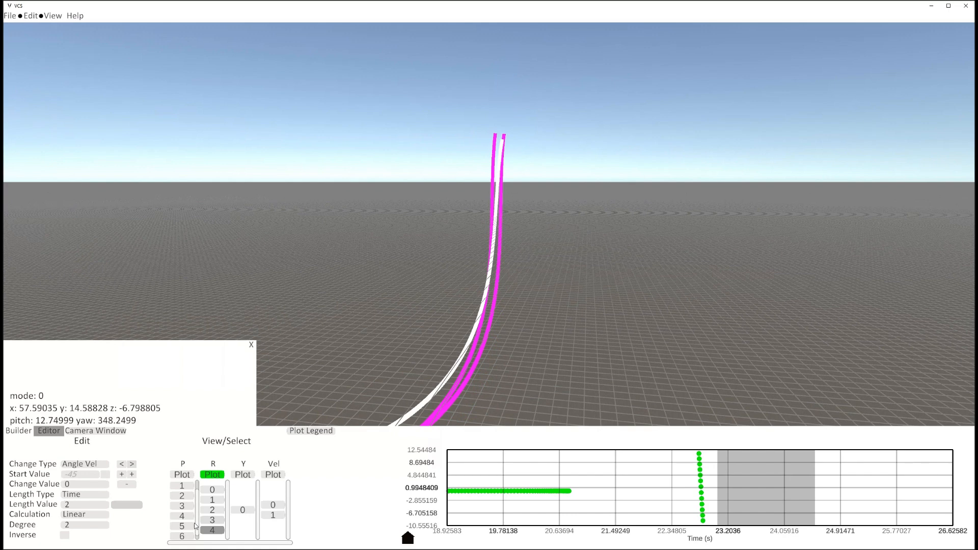
Step: Shorten pitch section 6 to a Time length of 1.5
{"action": "left_click", "coordinate": [87, 504]}
{"action": "left_click", "coordinate": [182, 536]}
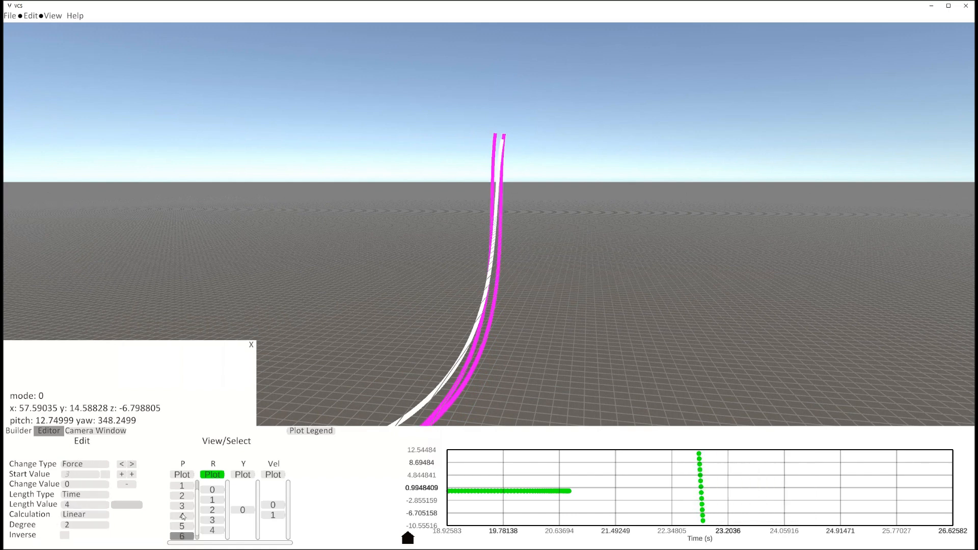
{"action": "left_click", "coordinate": [87, 504]}
{"action": "type", "text": "1.5"}
Step: Append two Force pitch sections after section 6, the first bringing the force from 3 down to 0
{"action": "left_click", "coordinate": [132, 474]}
{"action": "left_click", "coordinate": [87, 504]}
{"action": "type", "text": "3"}
{"action": "left_click", "coordinate": [132, 474]}
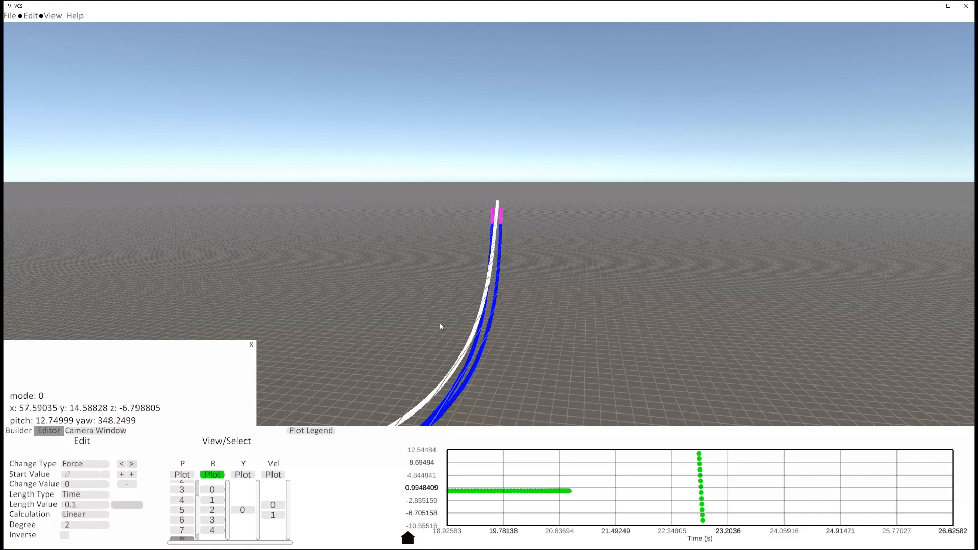
Step: Set the length of velocity section 1 to 10 and the Time length of pitch section 8 to 2
{"action": "right_click_drag", "start_coordinate": [441, 327], "coordinate": [413, 314]}
{"action": "key", "text": "d"}
{"action": "left_click", "coordinate": [214, 530]}
{"action": "left_click", "coordinate": [271, 515]}
{"action": "left_click", "coordinate": [87, 503]}
{"action": "type", "text": "10"}
{"action": "left_click", "coordinate": [188, 531]}
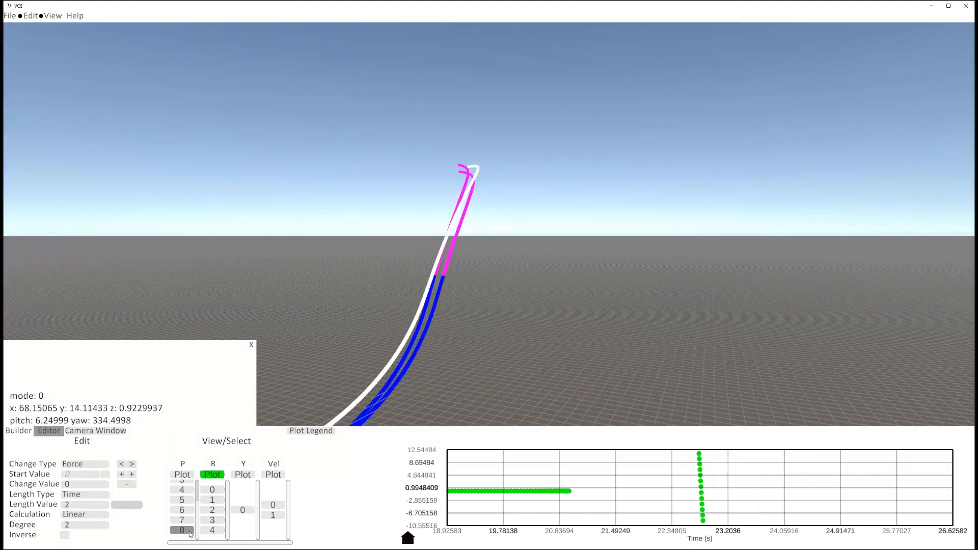
Step: Try Time lengths of 1.5 and 1.75 for pitch section 6
{"action": "left_click", "coordinate": [182, 522]}
{"action": "left_click", "coordinate": [212, 521]}
{"action": "left_click", "coordinate": [211, 529]}
{"action": "left_click", "coordinate": [182, 521]}
{"action": "left_click", "coordinate": [182, 510]}
{"action": "left_click", "coordinate": [91, 505]}
{"action": "type", "text": "1.5"}
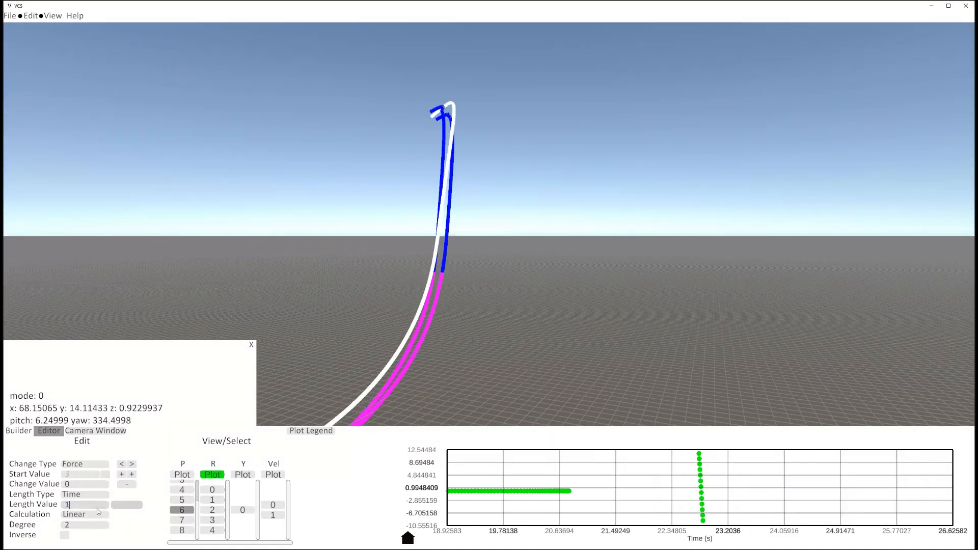
{"action": "right_click_drag", "start_coordinate": [433, 311], "coordinate": [360, 299]}
{"action": "left_click", "coordinate": [91, 505]}
{"action": "type", "text": "1.75"}
Step: Set the Time length of pitch section 7 to 0.5 and that of pitch section 6 to 1.5
{"action": "left_click", "coordinate": [184, 519]}
{"action": "left_click", "coordinate": [91, 505]}
{"action": "type", "text": "0.5"}
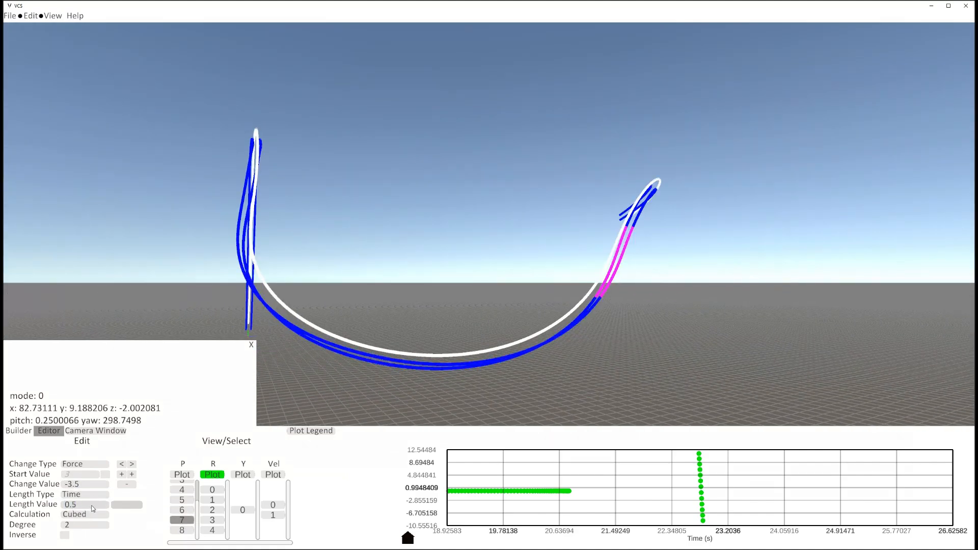
{"action": "left_click", "coordinate": [183, 510]}
{"action": "left_click", "coordinate": [91, 505]}
{"action": "type", "text": "1.5"}
{"action": "right_click_drag", "start_coordinate": [461, 331], "coordinate": [412, 335]}
Step: Set the Time length of pitch section 4 to 0.45 and that of pitch section 6 to 1.75
{"action": "left_click", "coordinate": [182, 490]}
{"action": "left_click", "coordinate": [87, 505]}
{"action": "type", "text": "0.5"}
{"action": "left_click", "coordinate": [88, 504]}
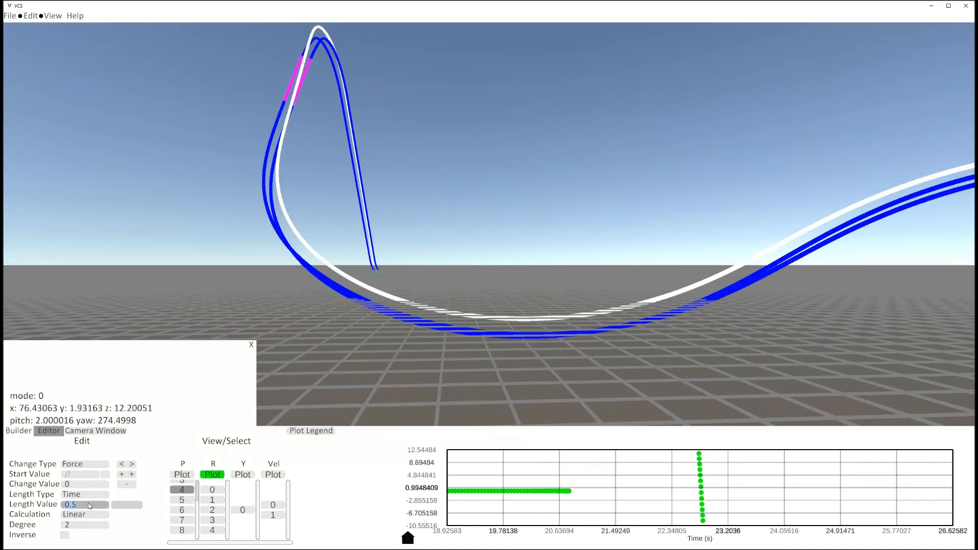
{"action": "type", "text": "0.45"}
{"action": "right_click_drag", "start_coordinate": [482, 320], "coordinate": [550, 306]}
{"action": "left_click", "coordinate": [182, 510]}
{"action": "left_click", "coordinate": [96, 505]}
{"action": "type", "text": "1.75"}
Step: Append two pitch sections after section 8, giving the last one a Time length of 3
{"action": "left_click", "coordinate": [182, 530]}
{"action": "type", "text": "0.1"}
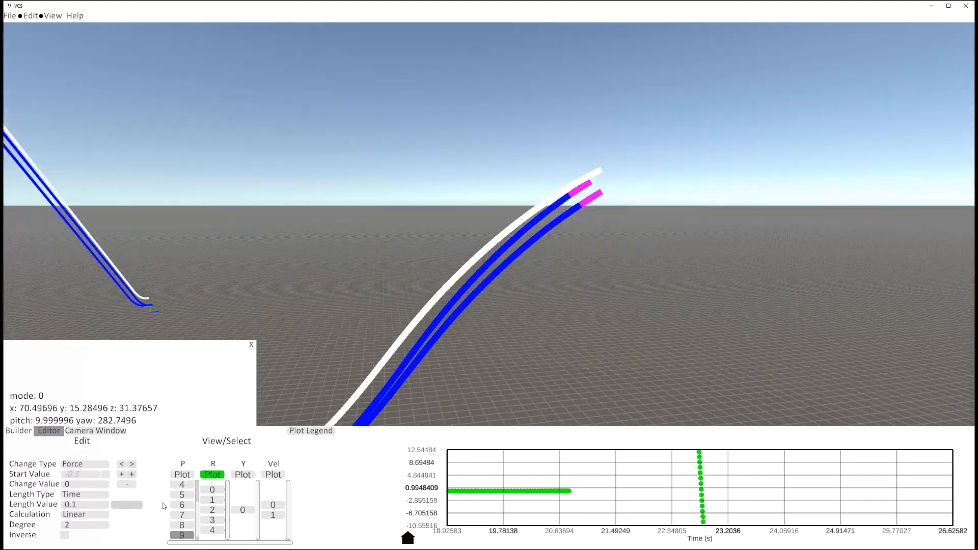
{"action": "type", "text": "2.54"}
{"action": "left_click", "coordinate": [132, 475]}
{"action": "left_click", "coordinate": [92, 505]}
{"action": "type", "text": "3"}
{"action": "right_click_drag", "start_coordinate": [606, 327], "coordinate": [605, 334]}
Step: Shorten pitch section 7 to a Time length of 0.25
{"action": "left_click", "coordinate": [182, 513]}
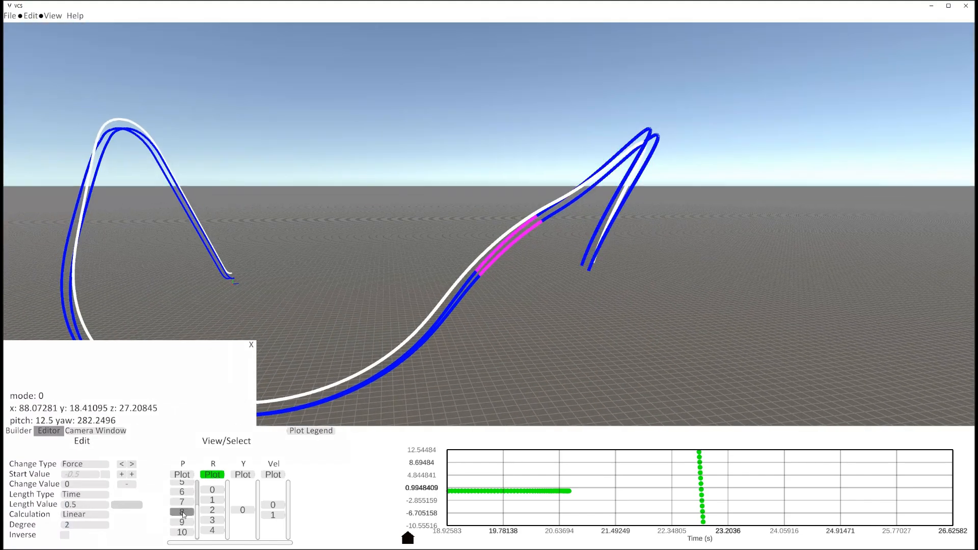
{"action": "left_click", "coordinate": [182, 504]}
{"action": "left_click", "coordinate": [92, 505]}
{"action": "type", "text": "0.25"}
Step: Set the change value of roll section 3 to -90 and the Time length of roll section 4 to 1
{"action": "left_click", "coordinate": [182, 493]}
{"action": "left_click", "coordinate": [213, 520]}
{"action": "left_click", "coordinate": [92, 484]}
{"action": "right_click_drag", "start_coordinate": [370, 356], "coordinate": [501, 334]}
{"action": "left_click", "coordinate": [213, 530]}
{"action": "left_click", "coordinate": [81, 505]}
{"action": "type", "text": "0.5"}
{"action": "left_click", "coordinate": [212, 520]}
{"action": "left_click", "coordinate": [97, 484]}
{"action": "type", "text": "-90"}
{"action": "left_click", "coordinate": [212, 530]}
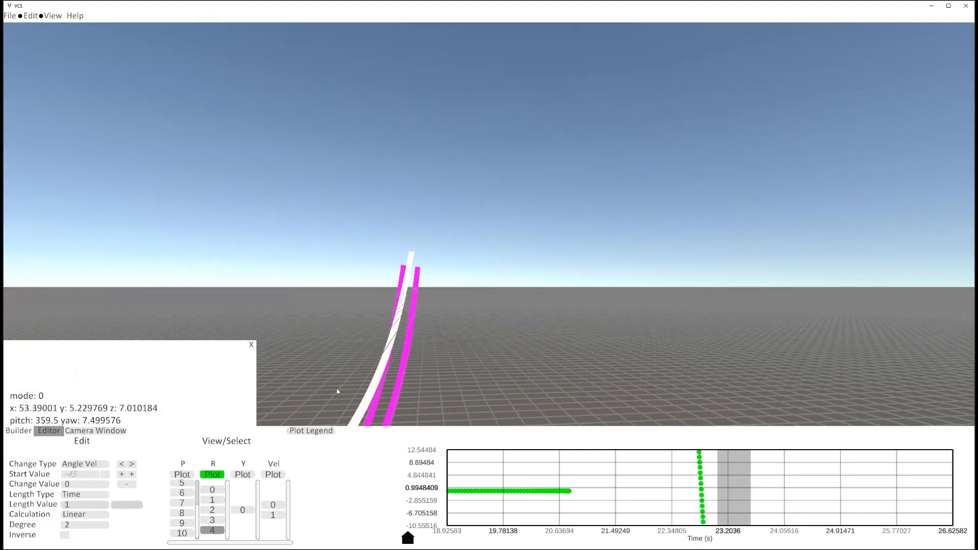
Step: Append three roll sections after section 4, giving the first a change value of 45
{"action": "left_click", "coordinate": [131, 475]}
{"action": "left_click", "coordinate": [93, 484]}
{"action": "type", "text": "45"}
{"action": "left_click", "coordinate": [131, 474]}
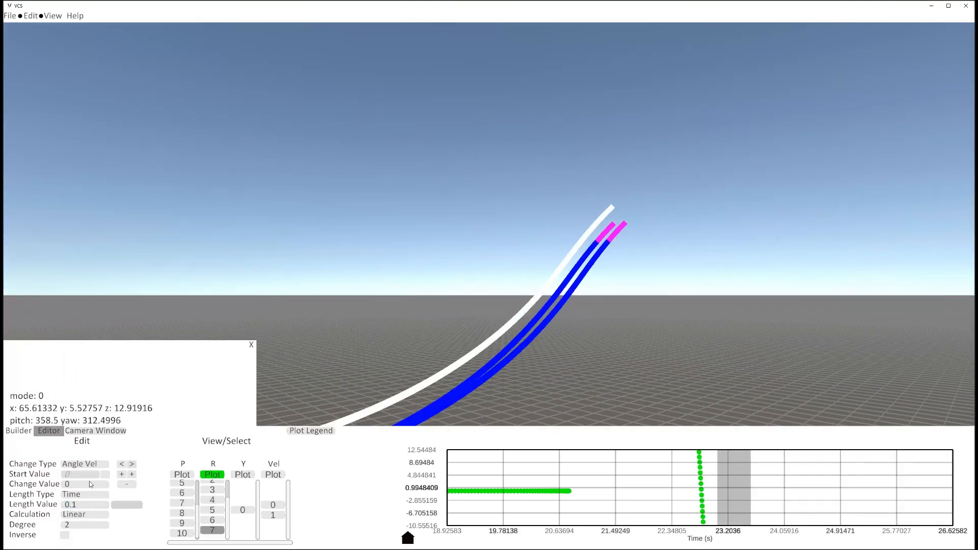
Step: Give roll section 7 a change value of -45, a Time length of 0.2 and Cubed calculation, and append another roll section
{"action": "left_click", "coordinate": [90, 484]}
{"action": "type", "text": "-45"}
{"action": "left_click", "coordinate": [90, 504]}
{"action": "type", "text": "0.2"}
{"action": "left_click", "coordinate": [91, 515]}
{"action": "left_click", "coordinate": [131, 474]}
{"action": "right_click_drag", "start_coordinate": [566, 265], "coordinate": [583, 245]}
Step: Set the change value of roll section 7 to -75
{"action": "left_click", "coordinate": [181, 511]}
{"action": "left_click", "coordinate": [97, 506]}
{"action": "left_click", "coordinate": [212, 524]}
{"action": "left_click", "coordinate": [81, 485]}
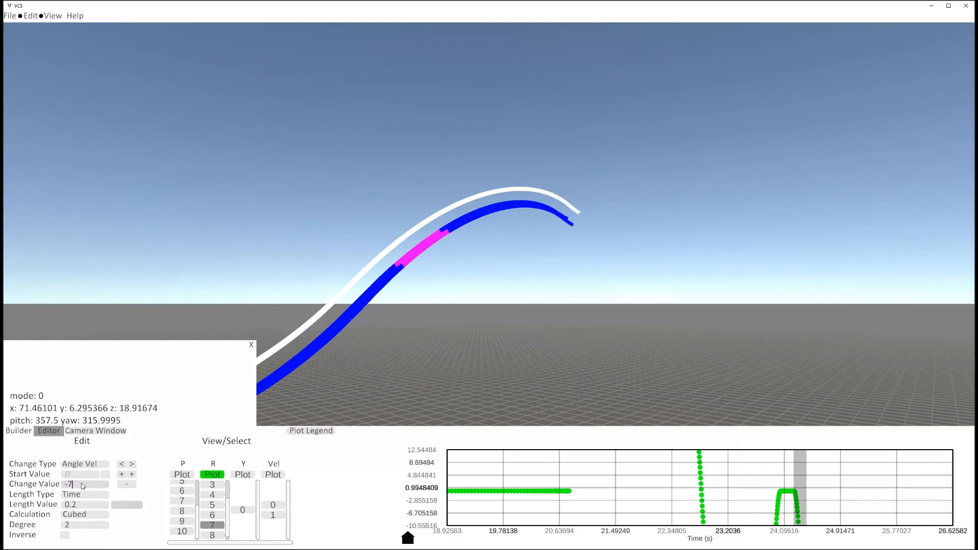
{"action": "type", "text": "-75"}
{"action": "right_click_drag", "start_coordinate": [581, 315], "coordinate": [506, 316]}
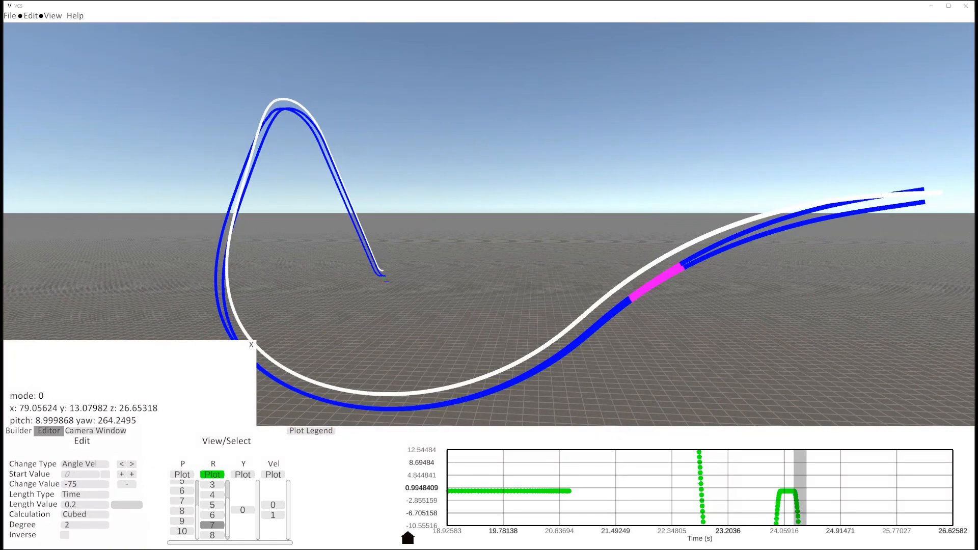
Step: Set the Time length of roll section 6 to 0.75
{"action": "left_click", "coordinate": [182, 521]}
{"action": "right_click_drag", "start_coordinate": [377, 263], "coordinate": [435, 274]}
{"action": "left_click", "coordinate": [182, 501]}
{"action": "left_click", "coordinate": [212, 514]}
{"action": "left_click", "coordinate": [87, 503]}
{"action": "type", "text": "0.75"}
Step: Set the Time length of pitch section 6 back to 1.5
{"action": "left_click", "coordinate": [213, 524]}
{"action": "left_click", "coordinate": [182, 511]}
{"action": "left_click", "coordinate": [182, 501]}
{"action": "right_click_drag", "start_coordinate": [331, 356], "coordinate": [340, 363]}
{"action": "left_click", "coordinate": [182, 491]}
{"action": "left_click", "coordinate": [86, 504]}
{"action": "type", "text": "1.5"}
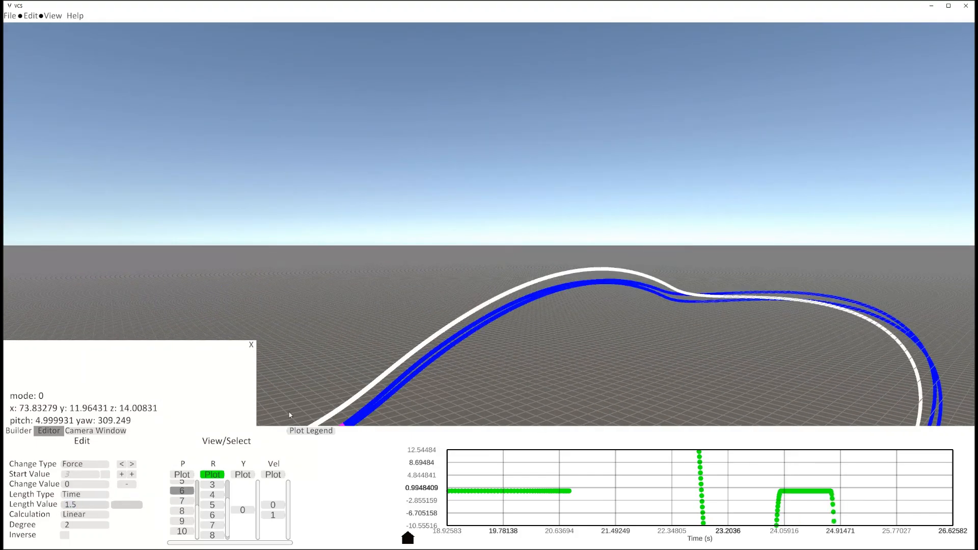
Step: Set the change value of pitch section 7 to -3.5 and the Time length of pitch section 6 to 1.85
{"action": "left_click", "coordinate": [186, 514]}
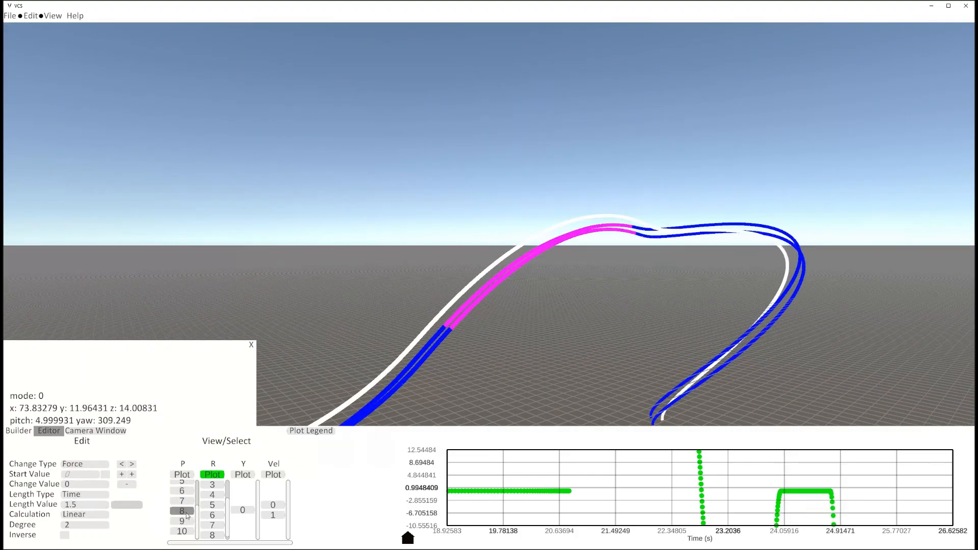
{"action": "left_click", "coordinate": [182, 501]}
{"action": "left_click", "coordinate": [85, 485]}
{"action": "type", "text": "-3.5"}
{"action": "left_click", "coordinate": [182, 491]}
{"action": "left_click", "coordinate": [92, 505]}
{"action": "type", "text": "1.85"}
{"action": "right_click_drag", "start_coordinate": [459, 285], "coordinate": [346, 310]}
Step: Shorten roll section 6 to a Time length of 0.1
{"action": "left_click", "coordinate": [212, 515]}
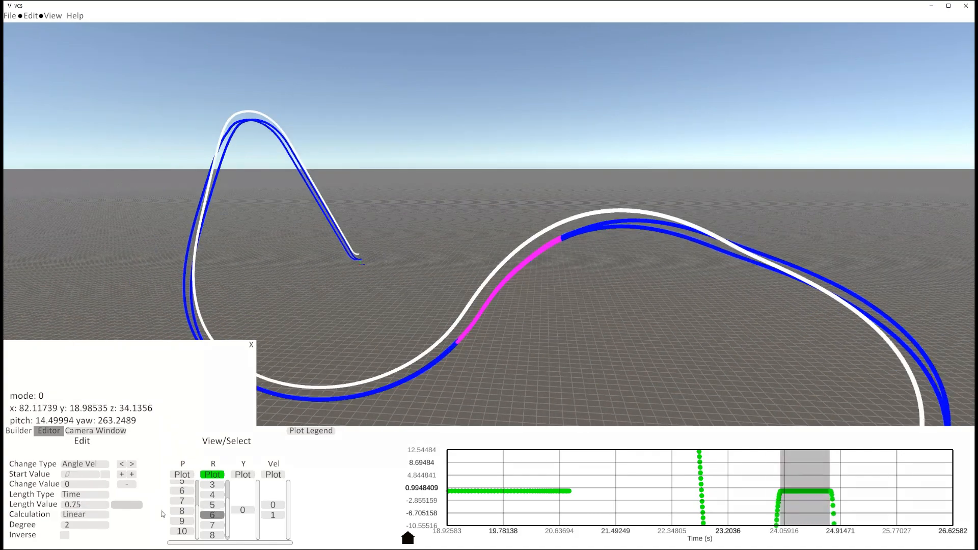
{"action": "mouse_move", "coordinate": [459, 305]}
{"action": "right_mouse_down"}
{"action": "mouse_move", "coordinate": [484, 283]}
{"action": "mouse_move", "coordinate": [485, 297]}
{"action": "right_mouse_up"}
{"action": "left_click", "coordinate": [186, 511]}
{"action": "left_click", "coordinate": [212, 515]}
{"action": "left_click", "coordinate": [84, 506]}
{"action": "type", "text": "0.1"}
Step: Try Time lengths of 0.5, 2 and 1 for pitch section 8
{"action": "left_click", "coordinate": [184, 511]}
{"action": "left_click", "coordinate": [85, 505]}
{"action": "type", "text": "0.5"}
{"action": "right_click_drag", "start_coordinate": [421, 327], "coordinate": [322, 316]}
{"action": "key", "text": "s"}
{"action": "left_click", "coordinate": [87, 505]}
{"action": "type", "text": "2s"}
{"action": "left_click", "coordinate": [88, 506]}
{"action": "type", "text": "1"}
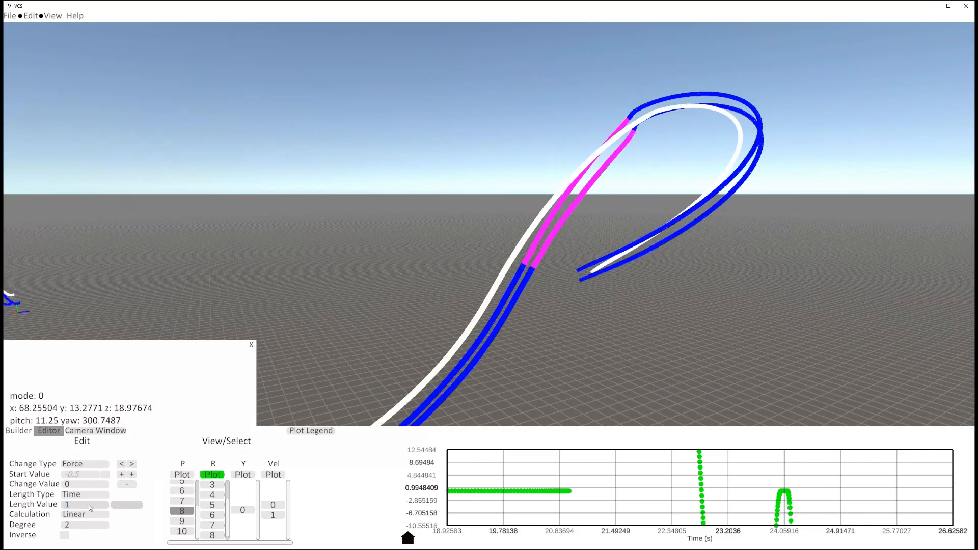
Step: Try a Time length of 1.25 for roll section 6 and settle on 0.5
{"action": "left_click", "coordinate": [212, 525]}
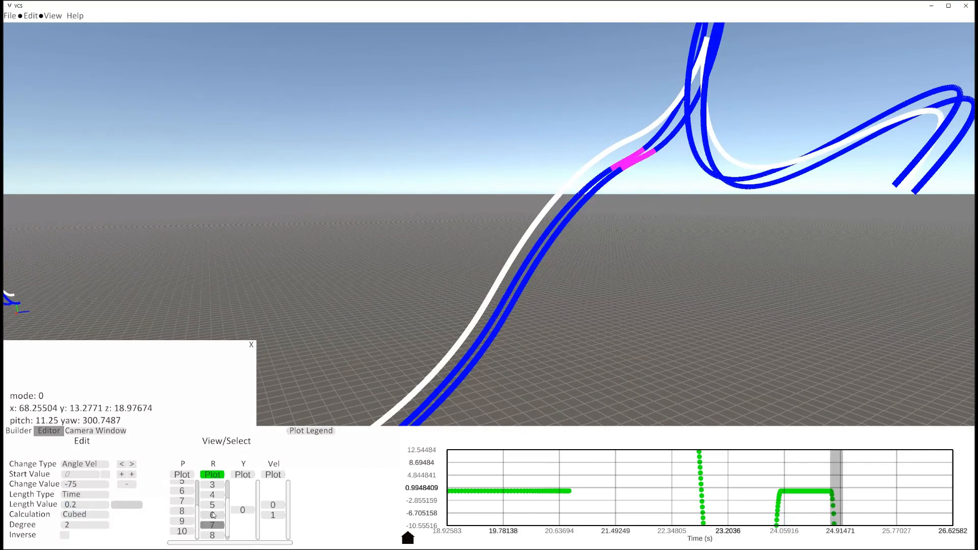
{"action": "left_click", "coordinate": [211, 514]}
{"action": "left_click", "coordinate": [94, 504]}
{"action": "type", "text": "1.250.5"}
Step: Try a Time length of 2 for pitch section 8 and settle on 1.5
{"action": "left_click", "coordinate": [182, 501]}
{"action": "left_click", "coordinate": [181, 511]}
{"action": "left_click", "coordinate": [86, 504]}
{"action": "type", "text": "2"}
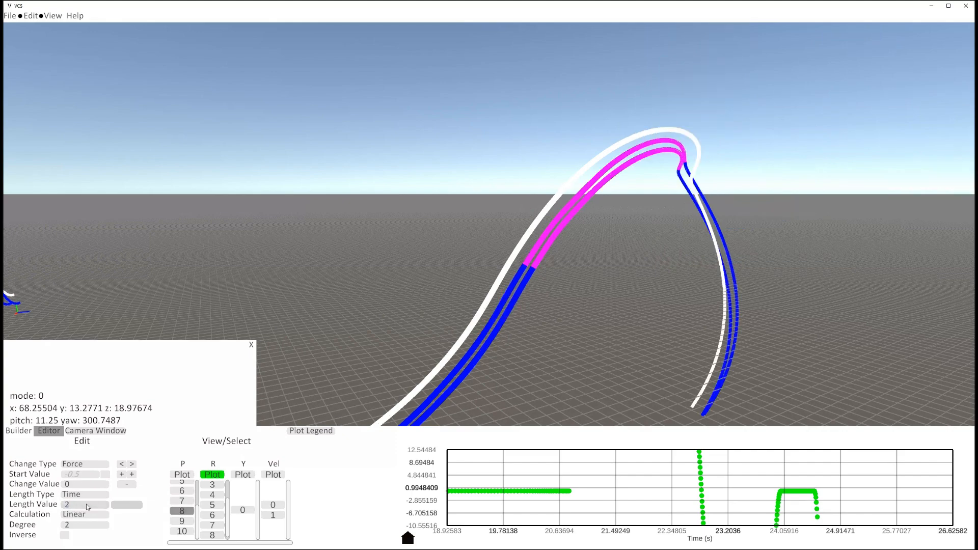
{"action": "right_click_drag", "start_coordinate": [386, 217], "coordinate": [411, 219]}
{"action": "left_click", "coordinate": [88, 505]}
{"action": "type", "text": "1.5"}
Step: Set roll section 7 to a change value of -100 and a Time length of 0.25
{"action": "left_click", "coordinate": [212, 515]}
{"action": "left_click", "coordinate": [211, 526]}
{"action": "left_click", "coordinate": [87, 485]}
{"action": "type", "text": "-1000.25"}
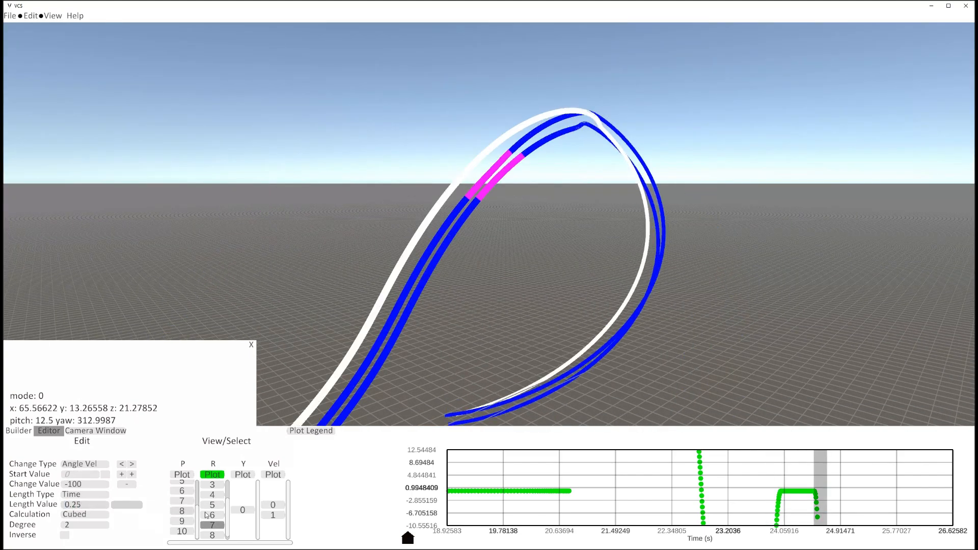
{"action": "right_click_drag", "start_coordinate": [328, 359], "coordinate": [357, 357]}
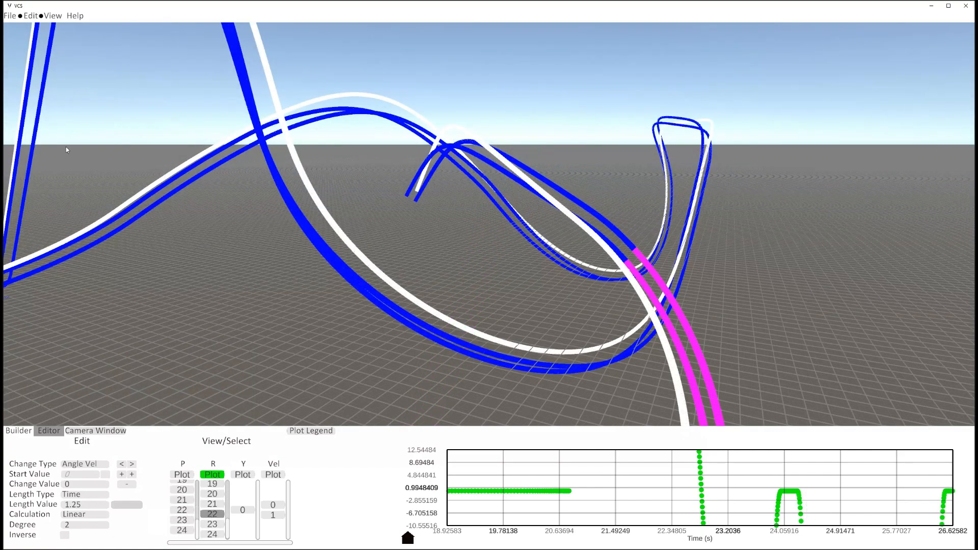
Step: Save the coaster and export it as a .CSV with the unit in and the Solidworks option enabled
{"action": "left_click", "coordinate": [11, 16]}
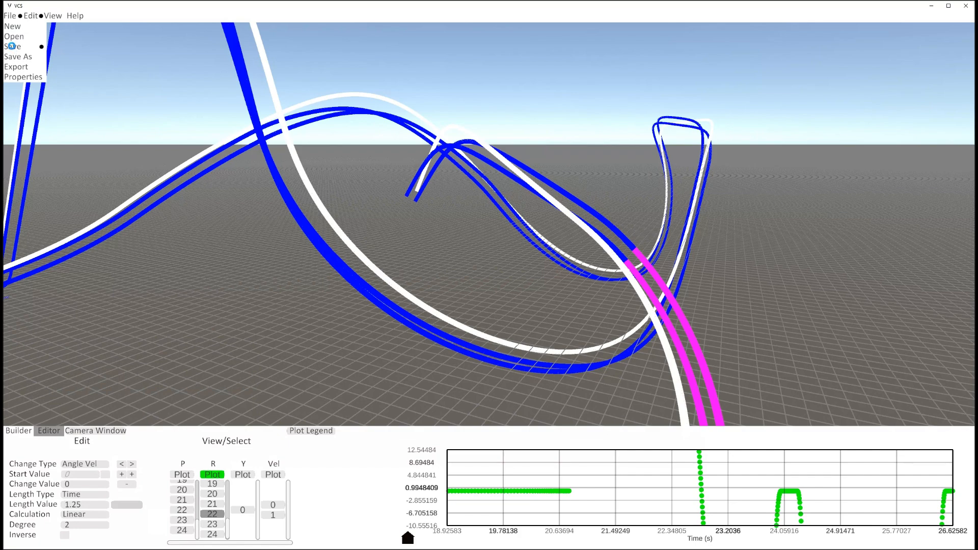
{"action": "left_click", "coordinate": [12, 46]}
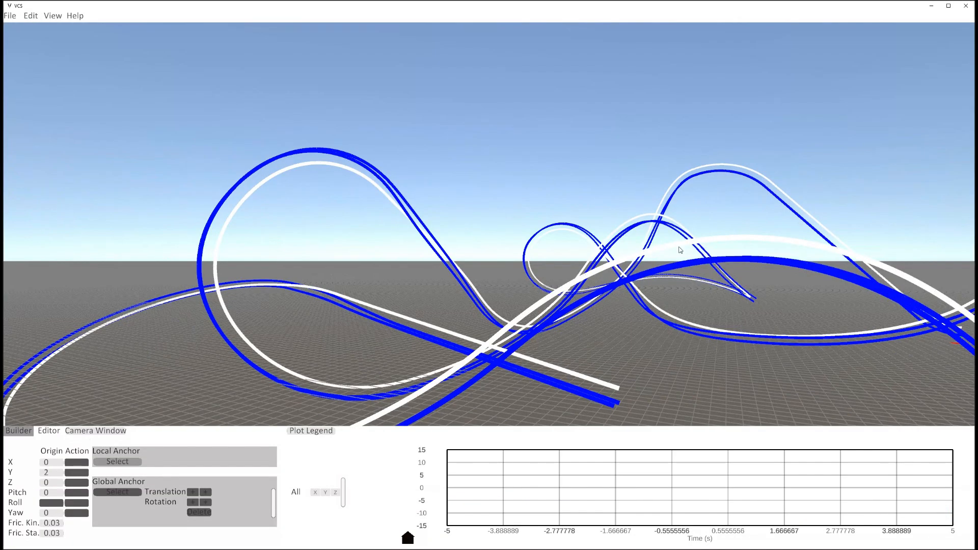
{"action": "left_click", "coordinate": [10, 16]}
{"action": "left_click", "coordinate": [13, 67]}
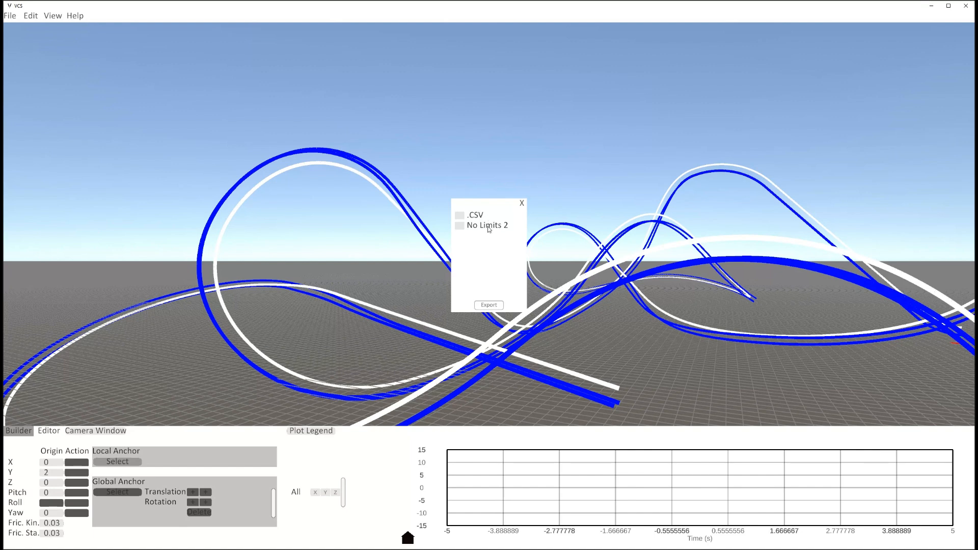
{"action": "left_click", "coordinate": [460, 217]}
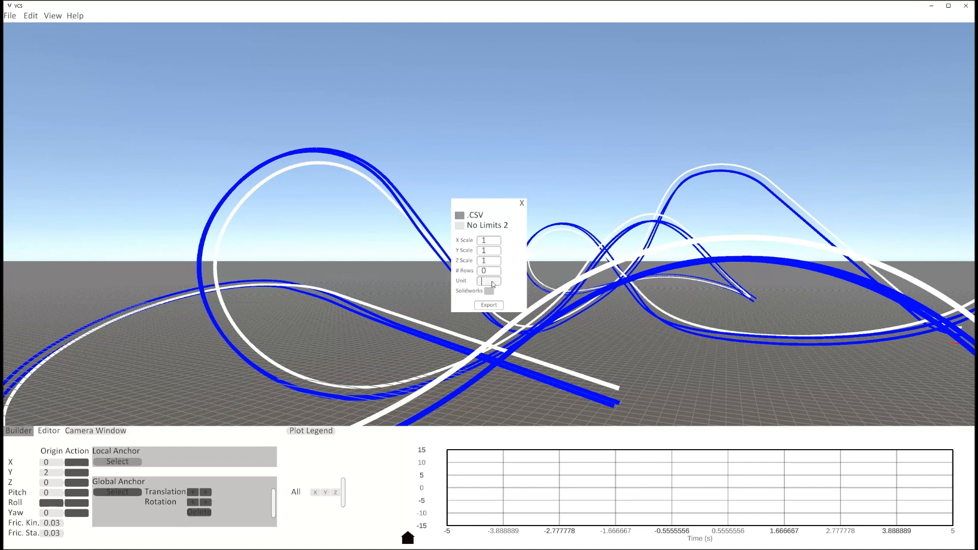
{"action": "type", "text": "in"}
{"action": "left_click", "coordinate": [492, 292]}
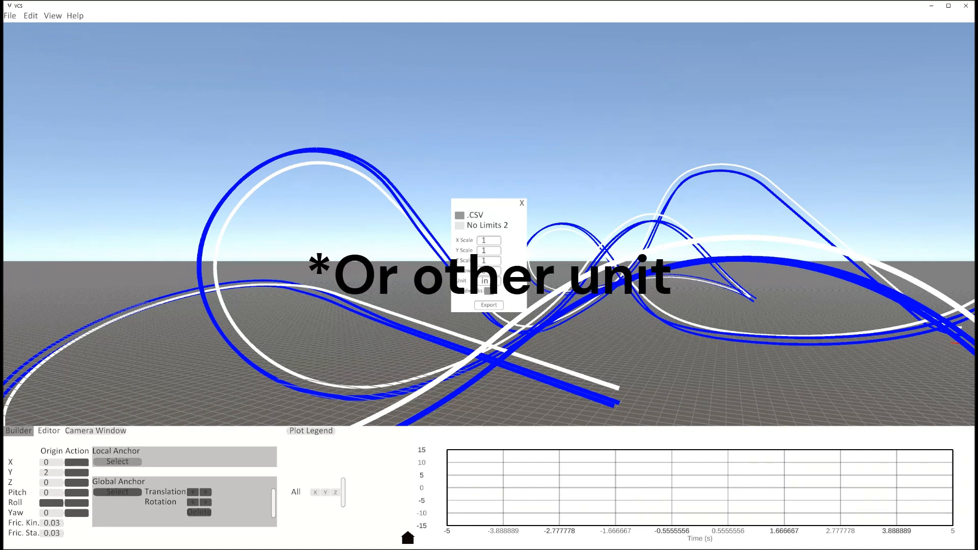
{"action": "left_click", "coordinate": [490, 306]}
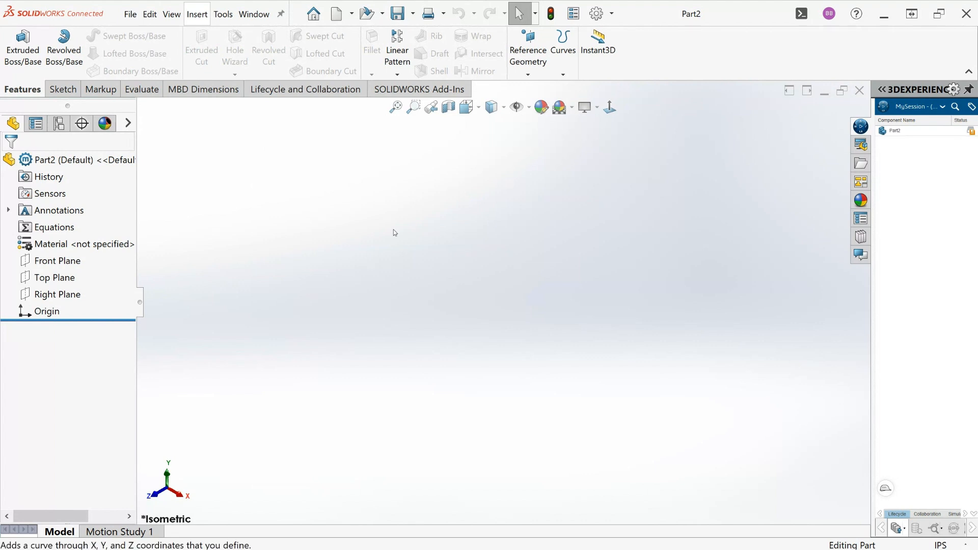
Step: In SOLIDWORKS, start a Curve Through XYZ Points and browse for the exported point file
{"action": "left_click", "coordinate": [415, 245]}
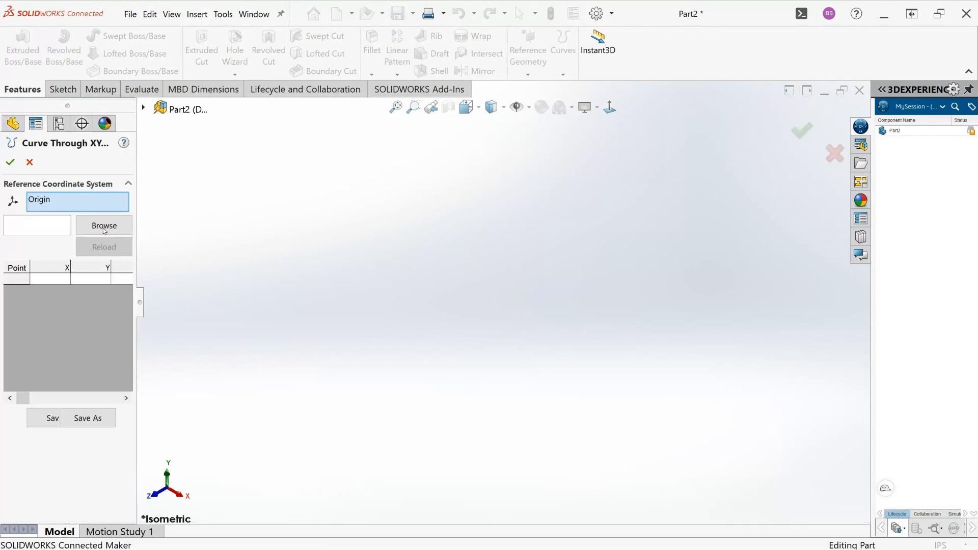
{"action": "left_click", "coordinate": [104, 230]}
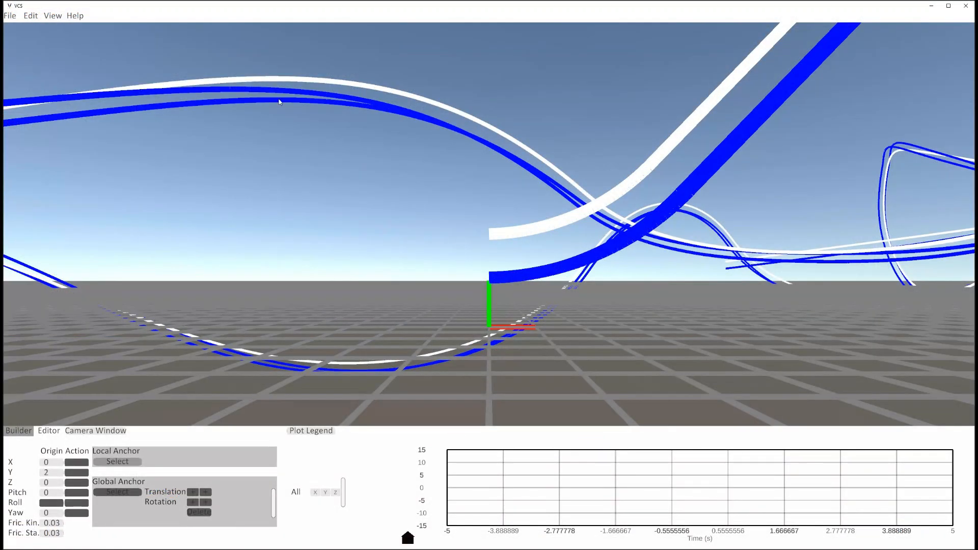
Step: In vcs, export the coaster in the No Limits 2 format
{"action": "left_click", "coordinate": [11, 17]}
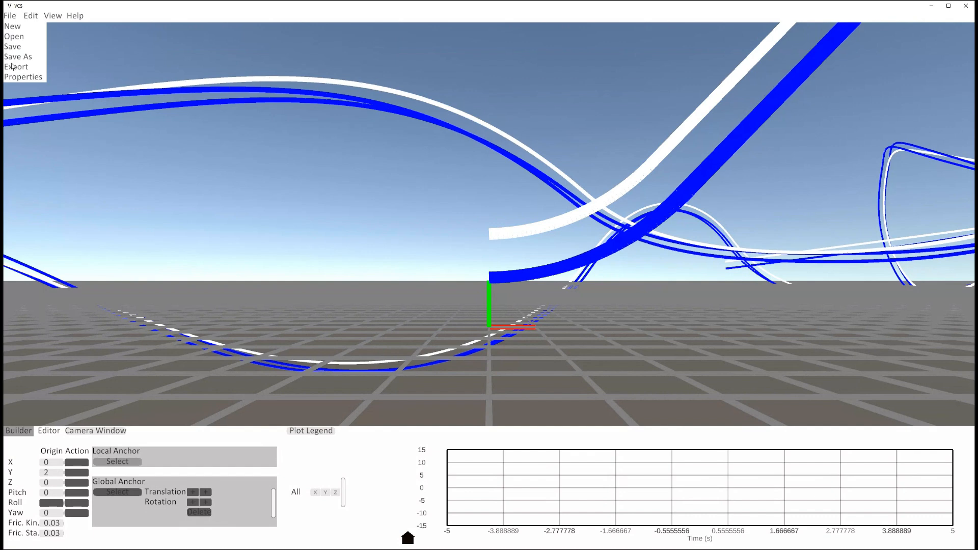
{"action": "left_click", "coordinate": [16, 67]}
{"action": "left_click", "coordinate": [459, 226]}
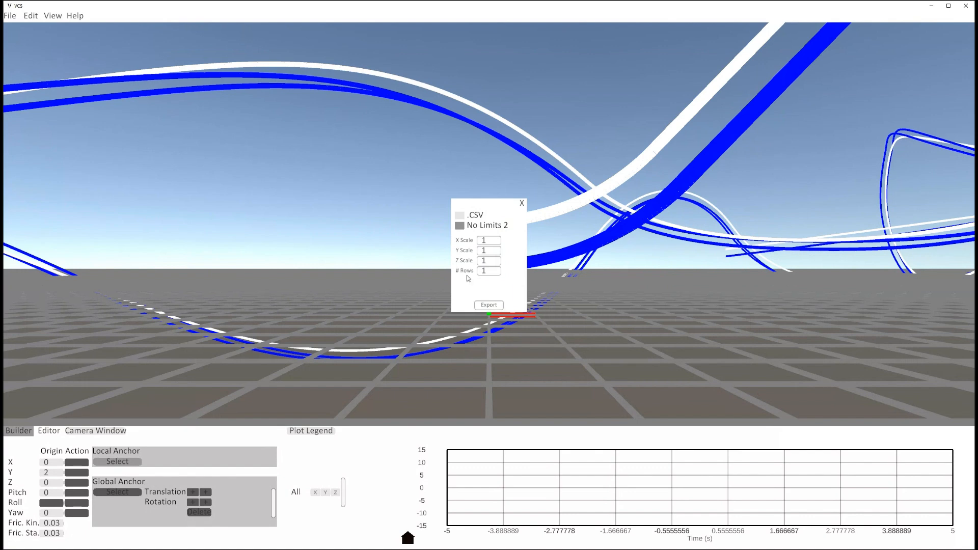
{"action": "left_click", "coordinate": [494, 305]}
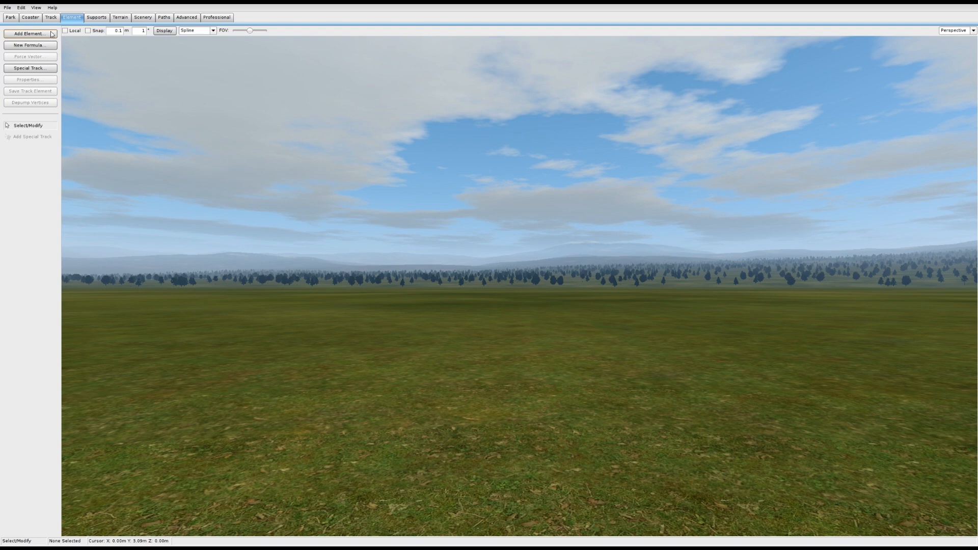
Step: In the NoLimits 2 editor, add the exported Tutorial 2 Coaster file as a track element
{"action": "left_click", "coordinate": [52, 34]}
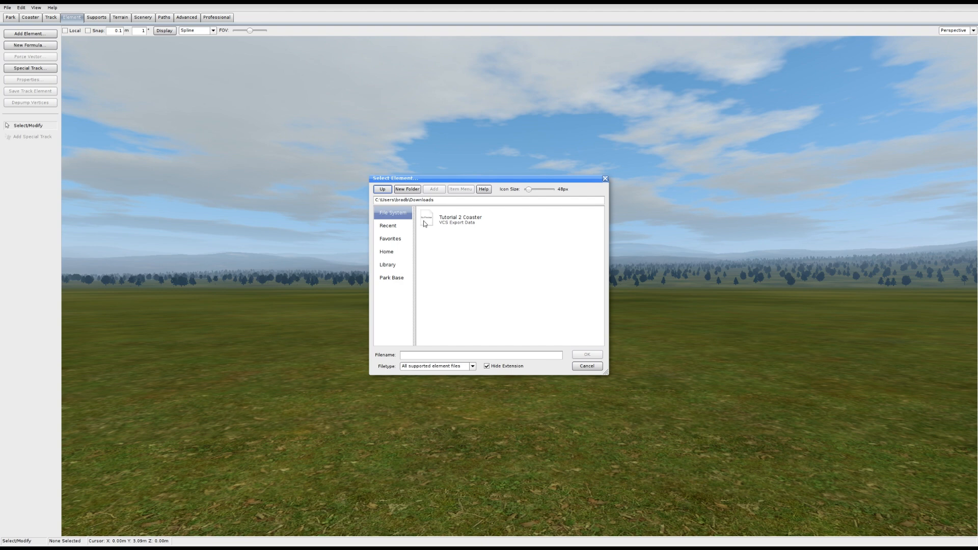
{"action": "left_click", "coordinate": [450, 221]}
{"action": "double_click", "coordinate": [449, 220]}
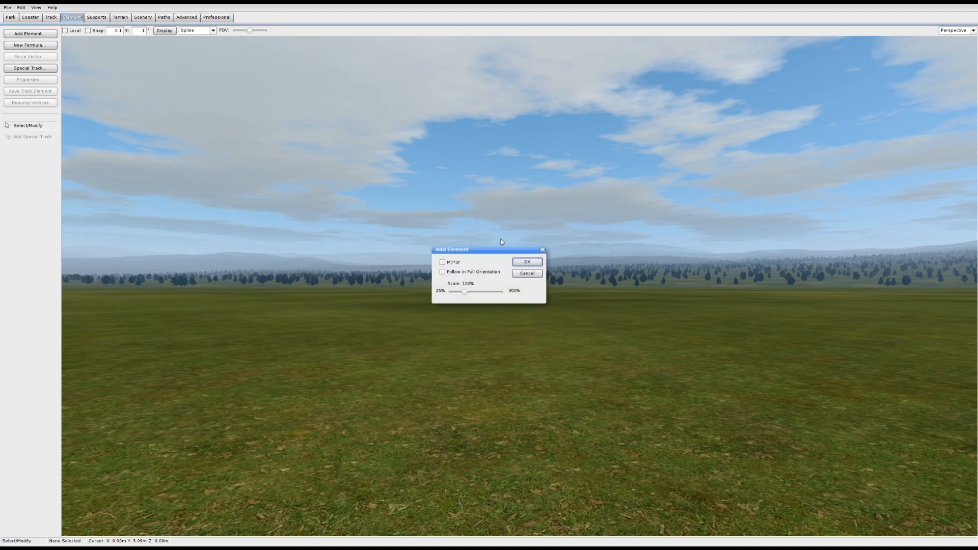
{"action": "left_click", "coordinate": [525, 263]}
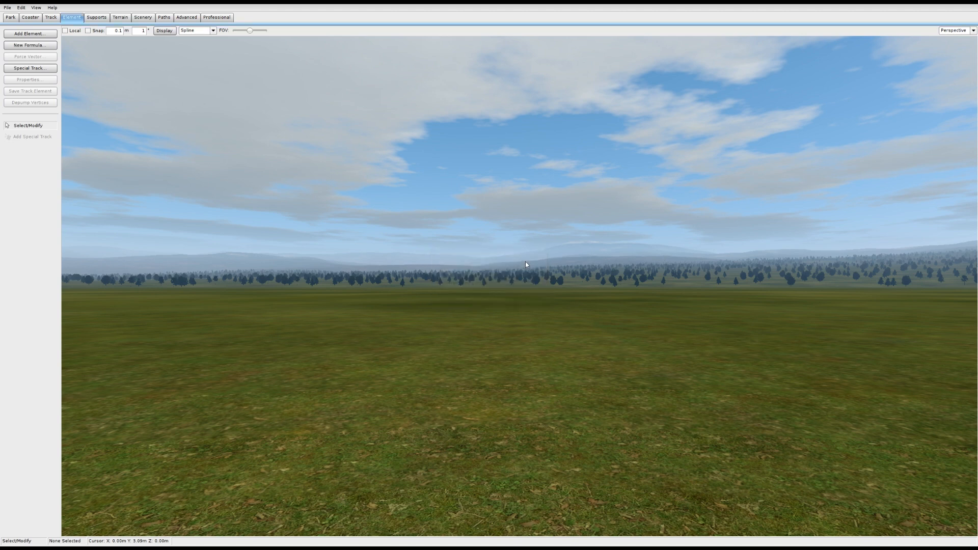
{"action": "right_click_drag", "start_coordinate": [517, 264], "coordinate": [530, 306]}
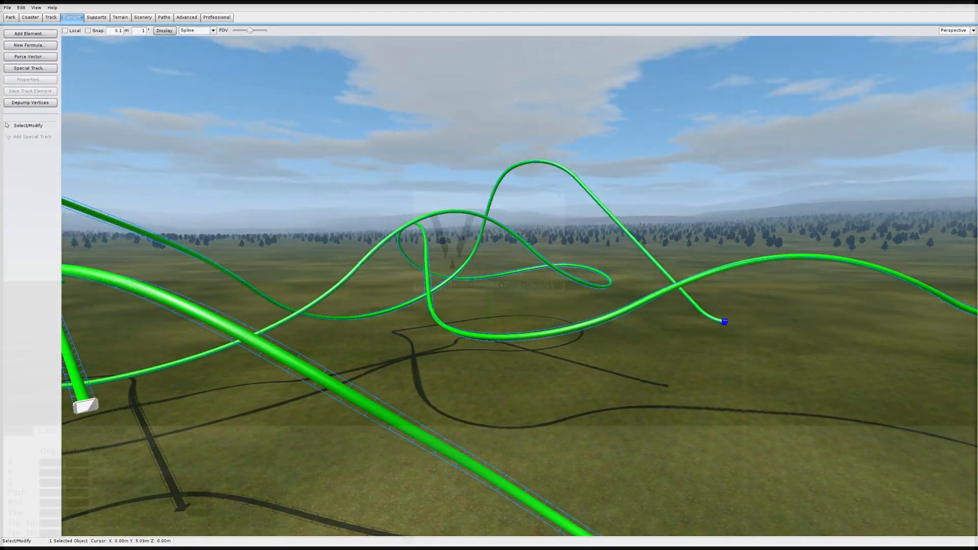